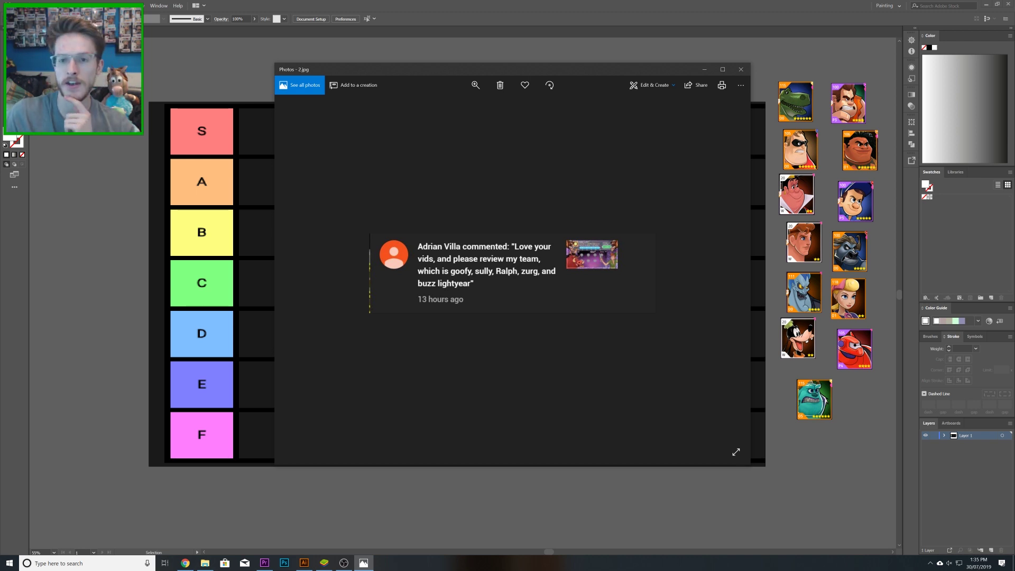
- Close the photo of the viewer comment and switch to the fan art gallery page in Chrome
left_click(741, 71)
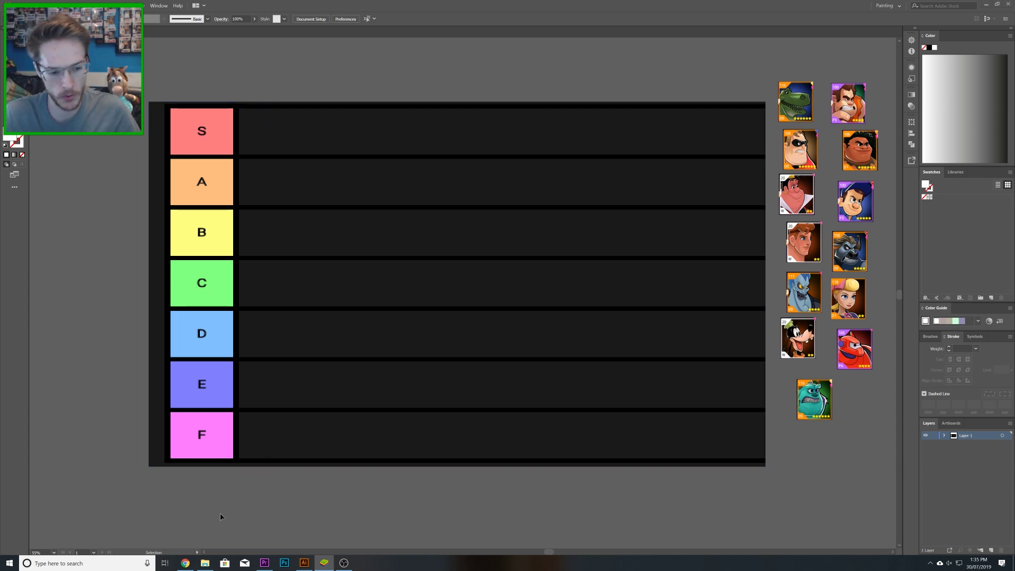
left_click(186, 563)
left_click(175, 60)
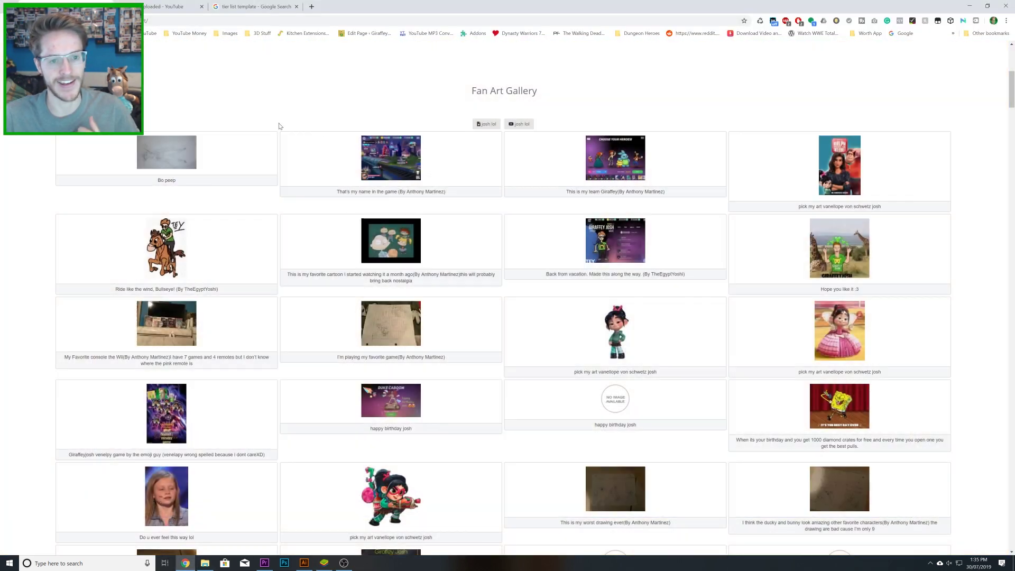
left_click(480, 129)
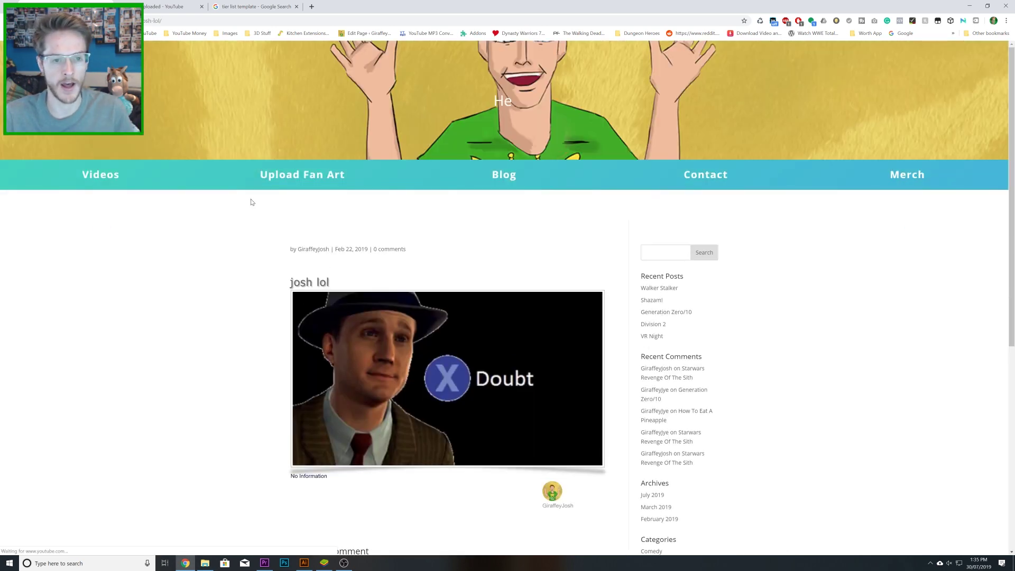
key("alt+Left")
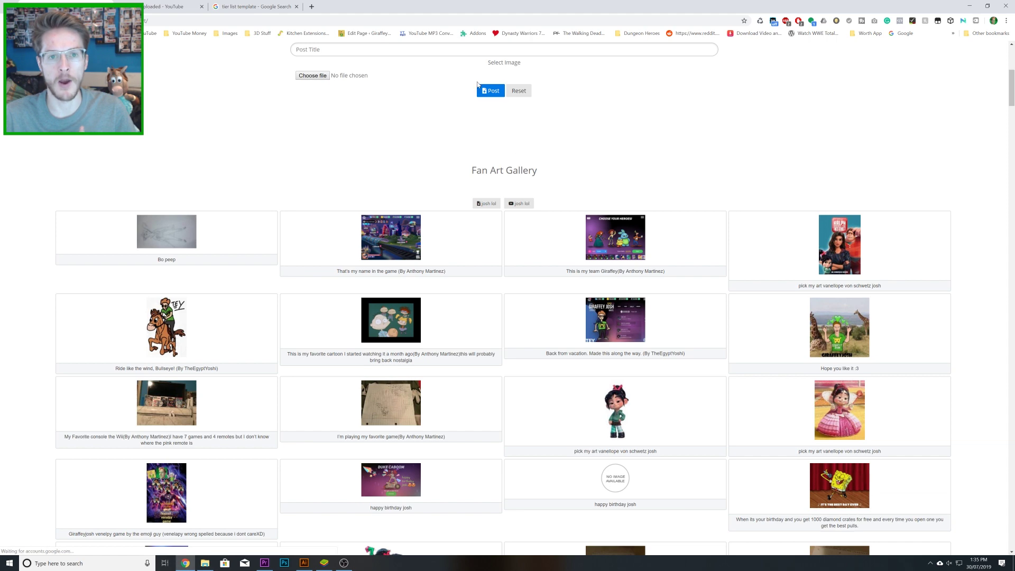
- Choose the image file 7b4.png for the fan art upload form
scroll(318, 106, "up", 1)
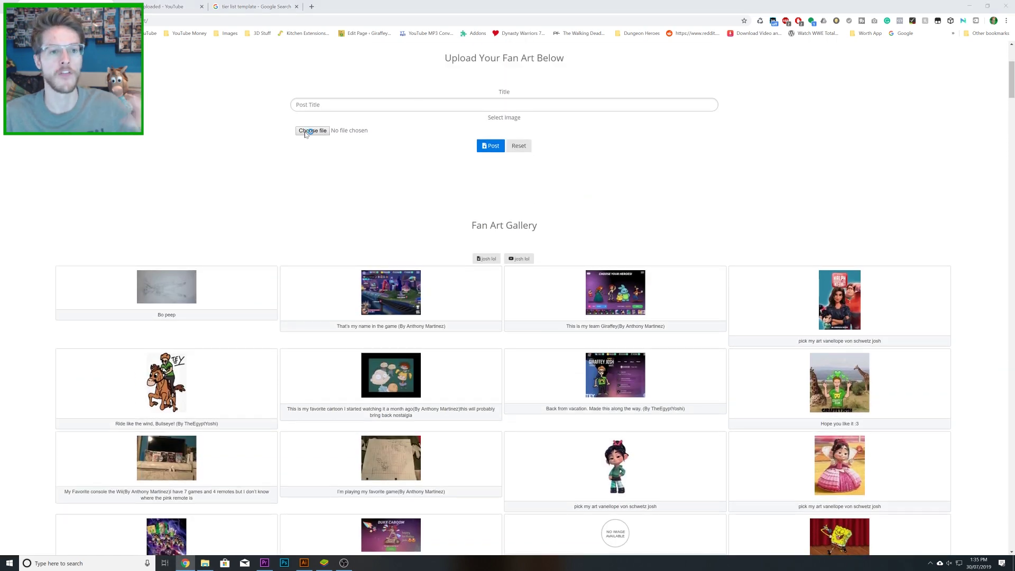
left_click(307, 132)
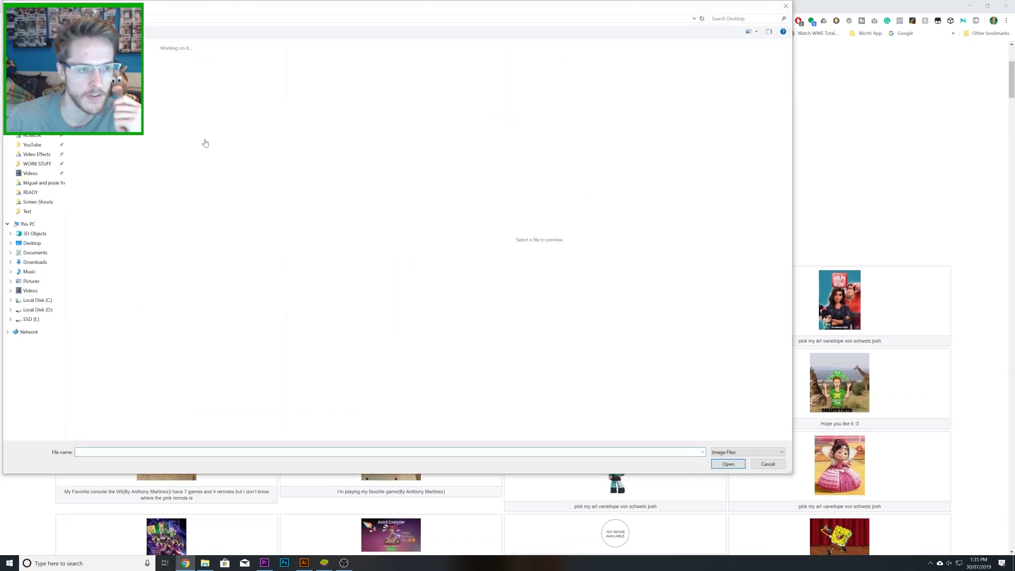
double_click(247, 231)
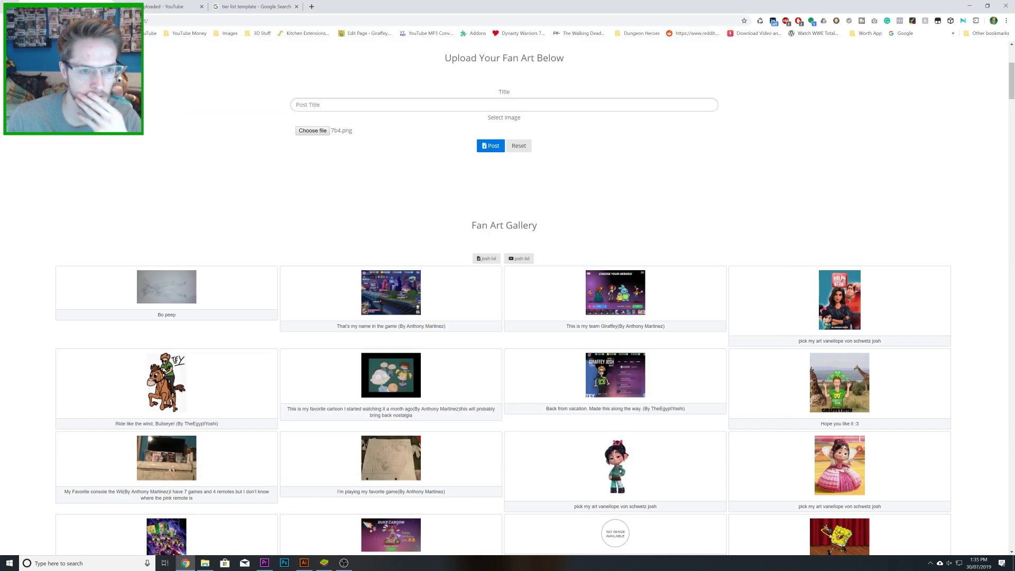
- Title the upload "USE THIS TO SUBMIT YOUR TIER SUGGESTIONS" and post it to the fan art gallery
left_click(318, 105)
type("USE TH")
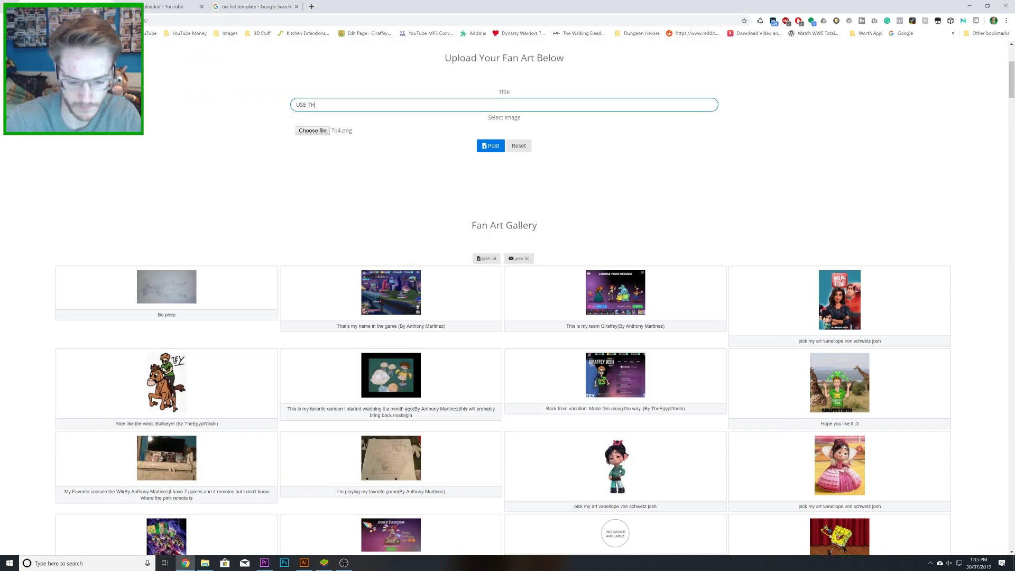
type("IS TO SUBMIT")
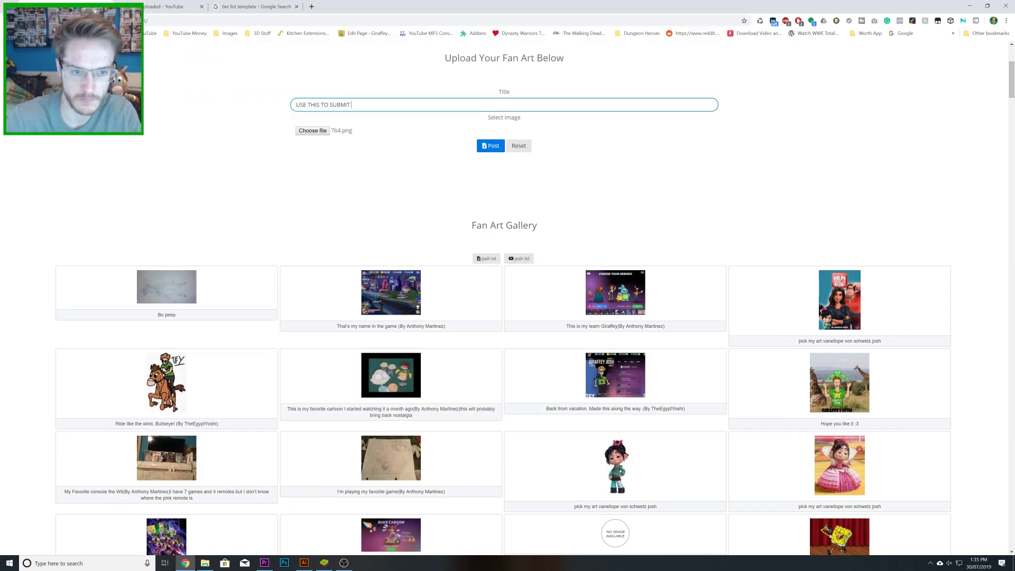
type(" YP")
key("BackSpace")
type("OU")
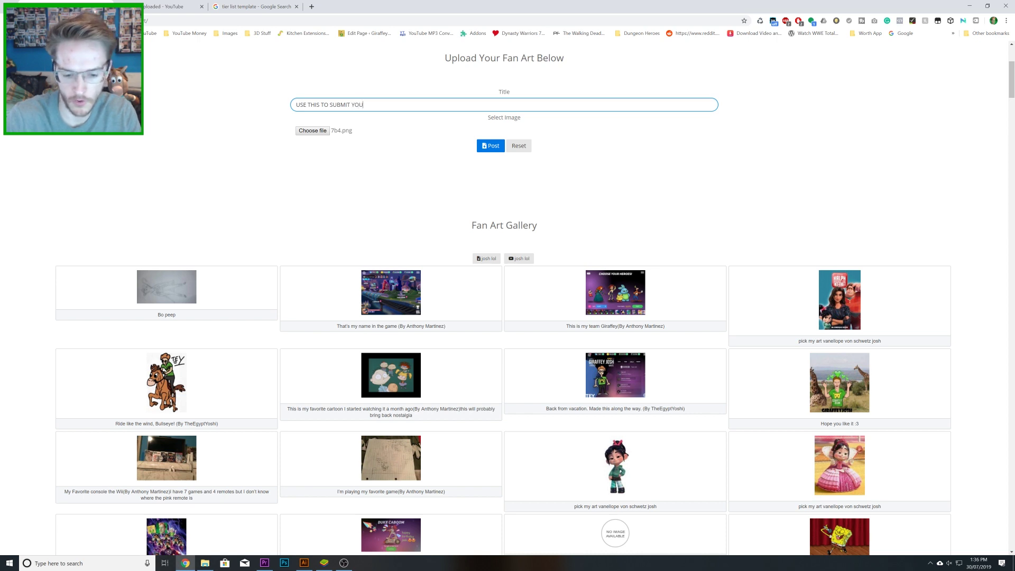
type("R TIER SIGGESTIONS")
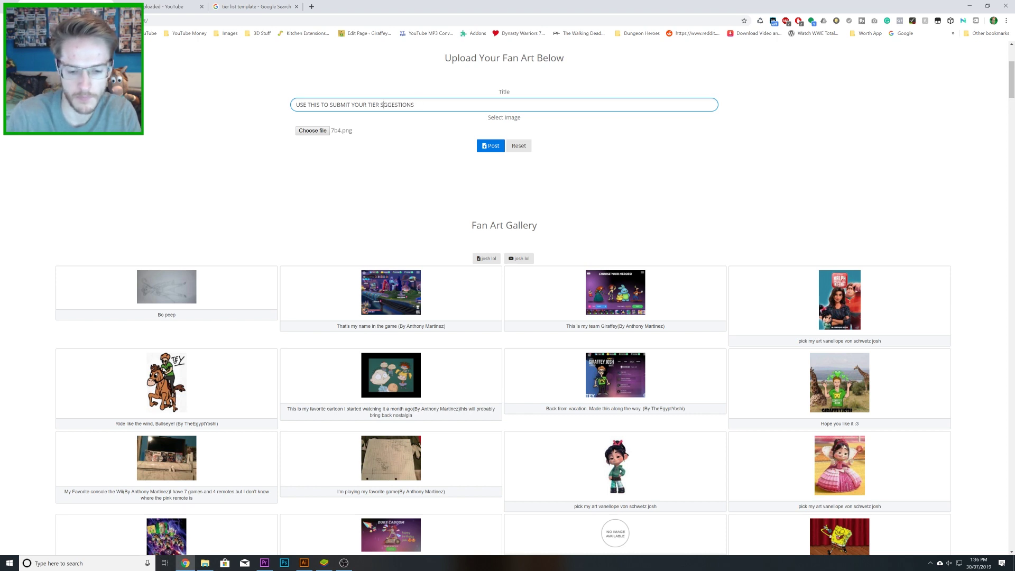
type("U")
left_click(407, 155)
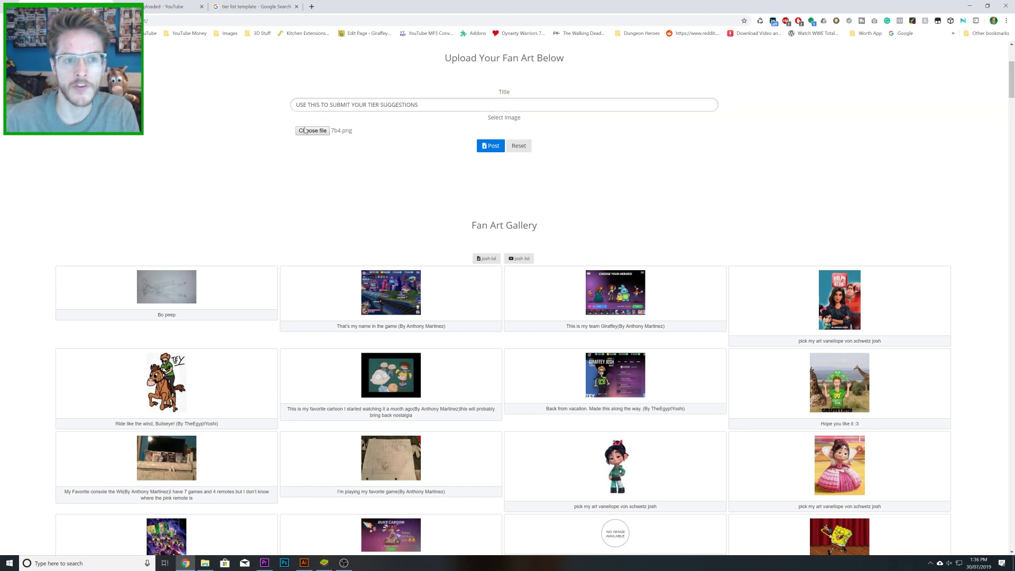
left_click(477, 149)
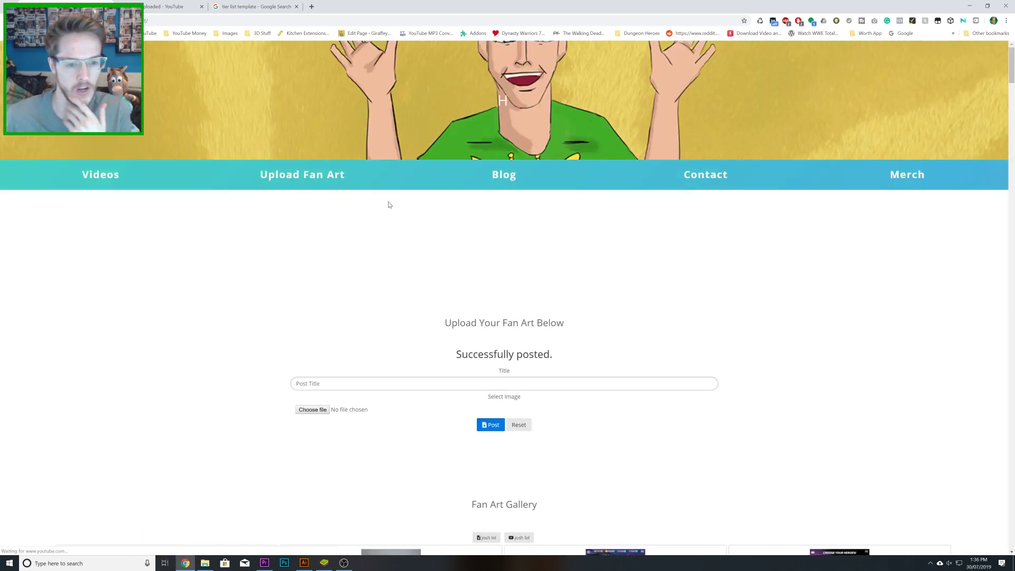
scroll(371, 217, "down", 4)
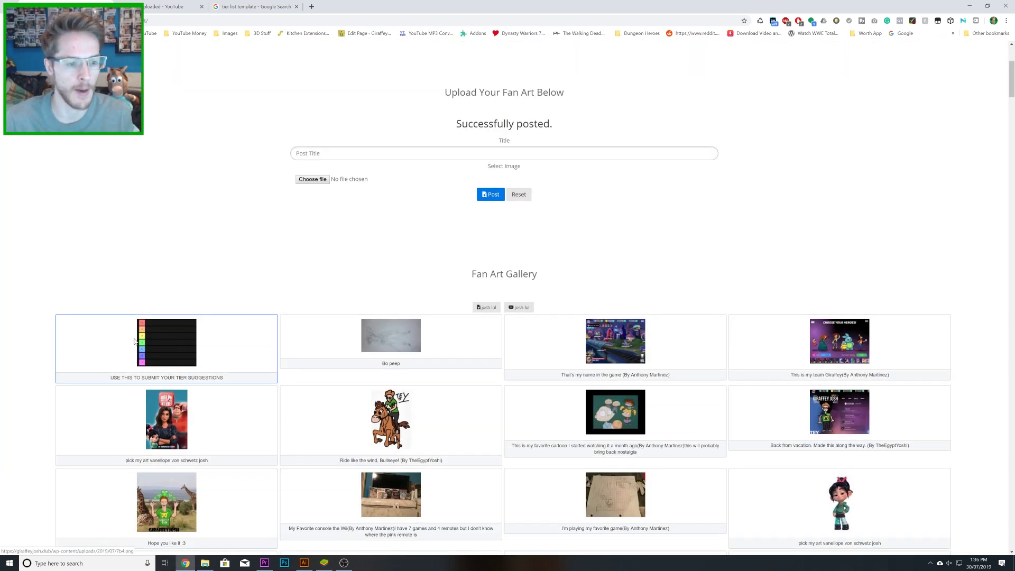
- Switch to Illustrator and move the Maui card into the F row of the tier list
left_click(324, 563)
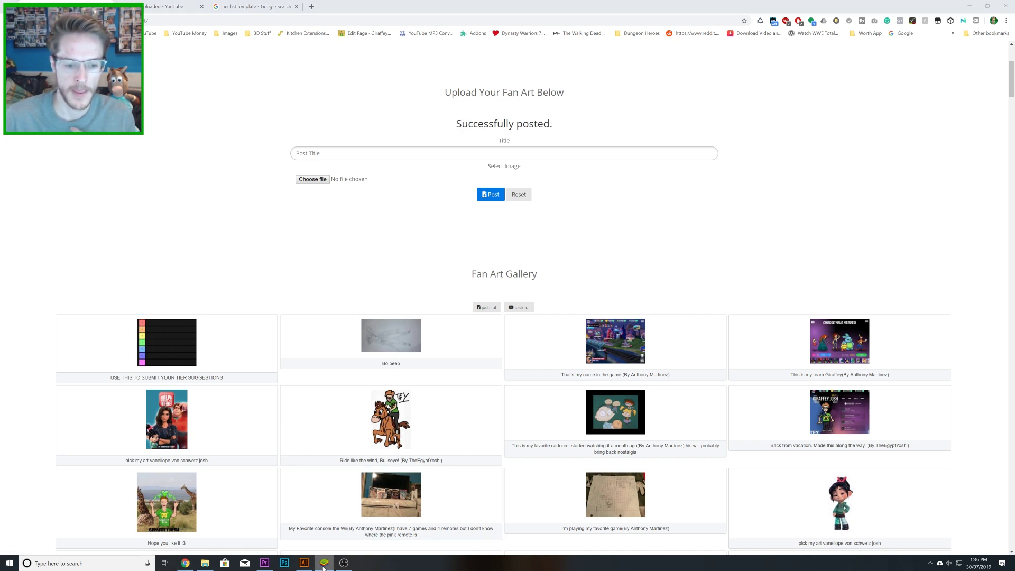
left_click(304, 563)
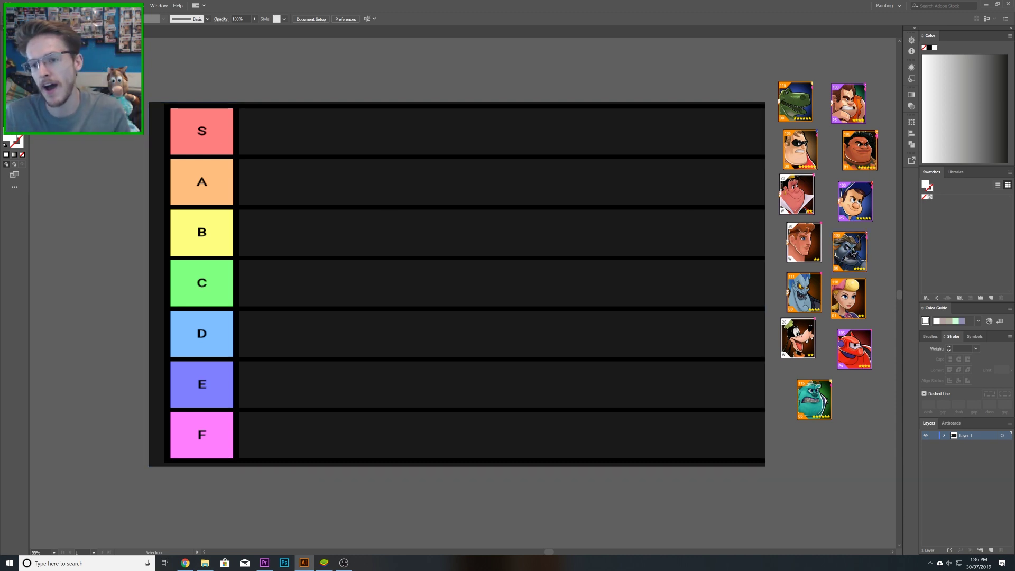
mouse_move(866, 143)
left_mouse_down()
mouse_move(356, 354)
mouse_move(284, 423)
mouse_move(266, 427)
left_mouse_up()
- Narrow the tier list image to about 634 mm wide and align it with the artboard's left edge
left_click(211, 374)
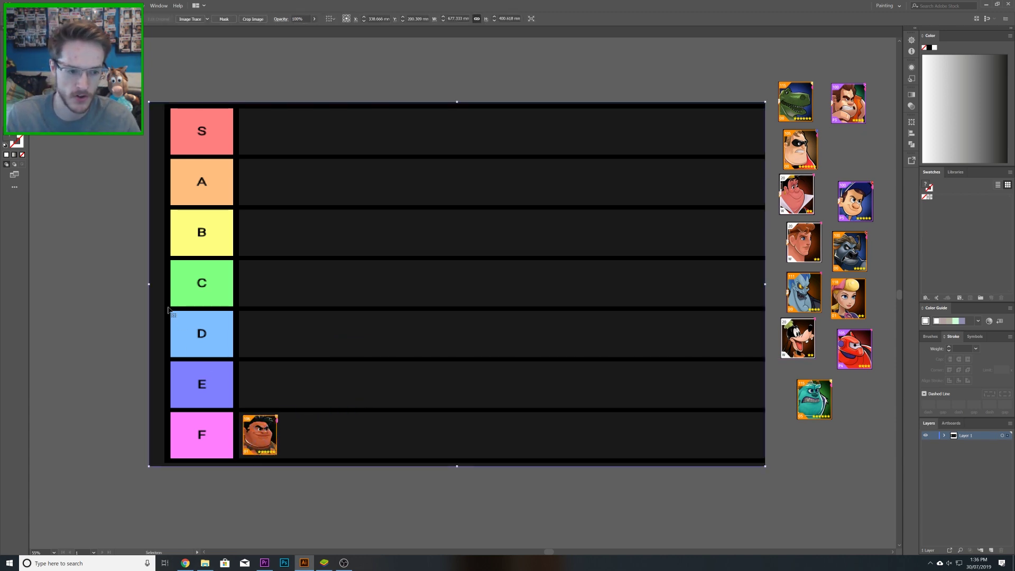
left_click_drag(148, 285, 189, 285)
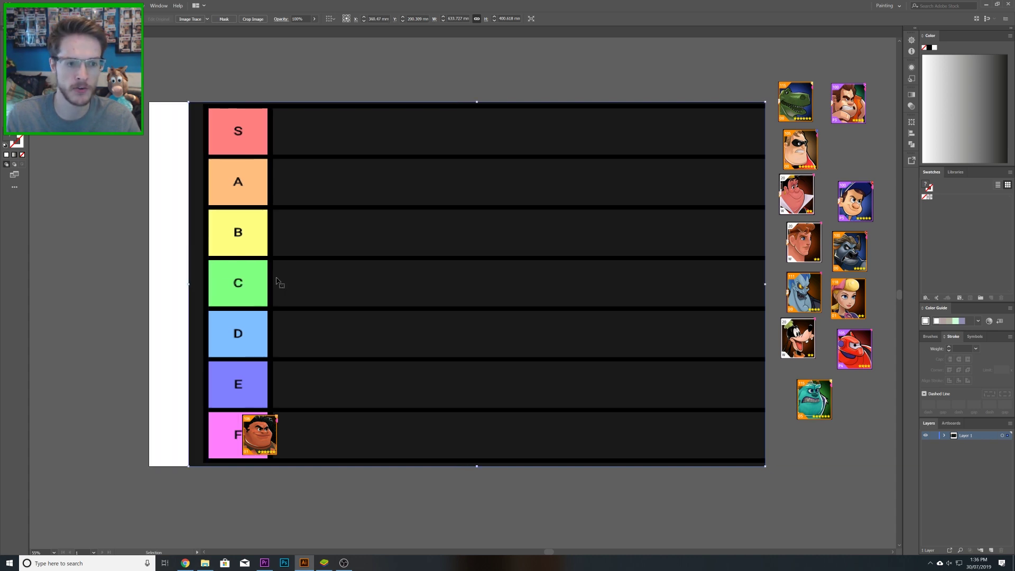
mouse_move(285, 332)
left_mouse_down()
mouse_move(260, 331)
mouse_move(270, 338)
left_mouse_up()
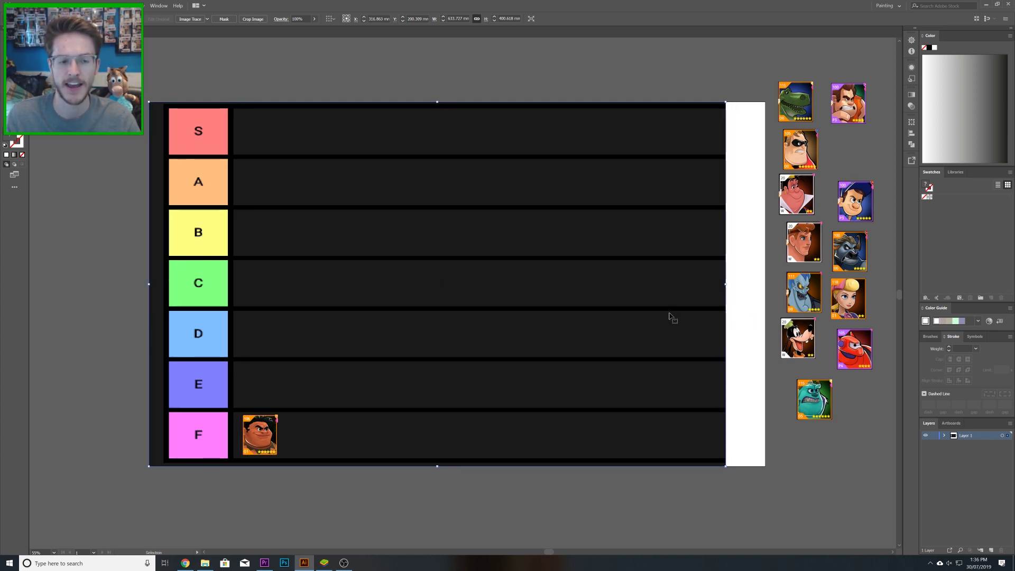
- Fit the artboard to the bounds of all artwork, including the loose character cards
left_click(68, 5)
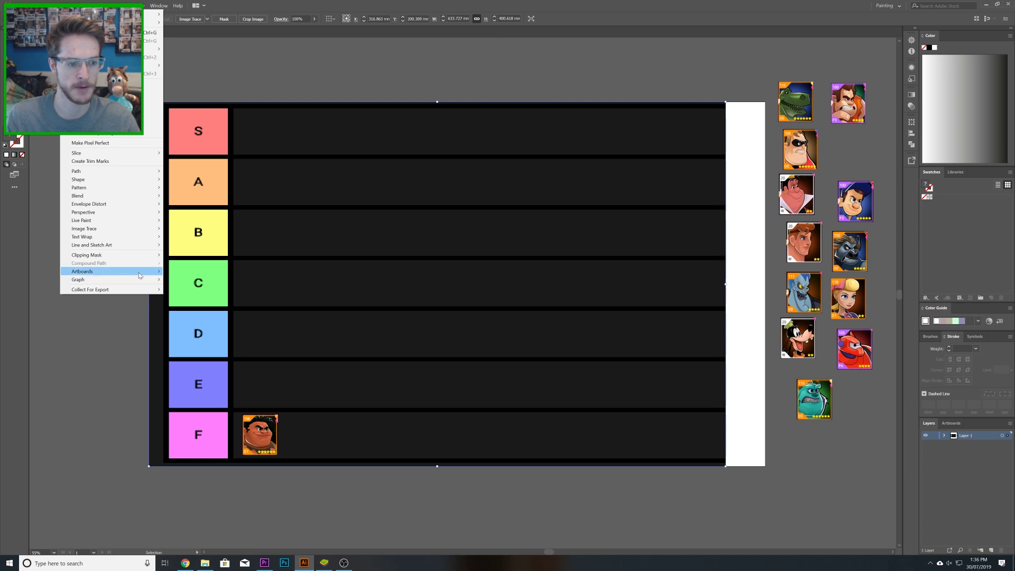
mouse_move(141, 273)
left_click(210, 292)
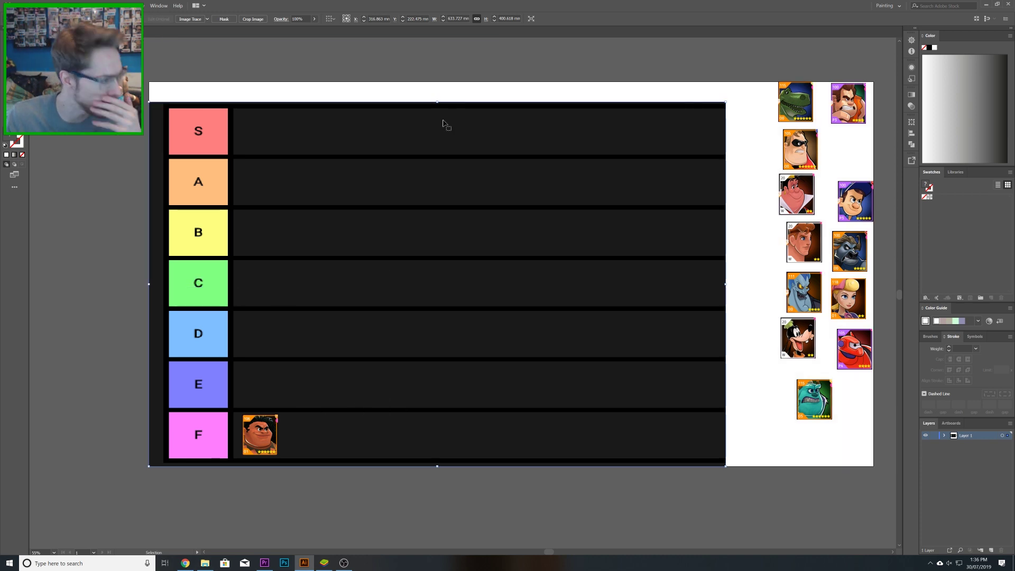
- Fit the artboard to the selected tier list image only
left_click(42, 6)
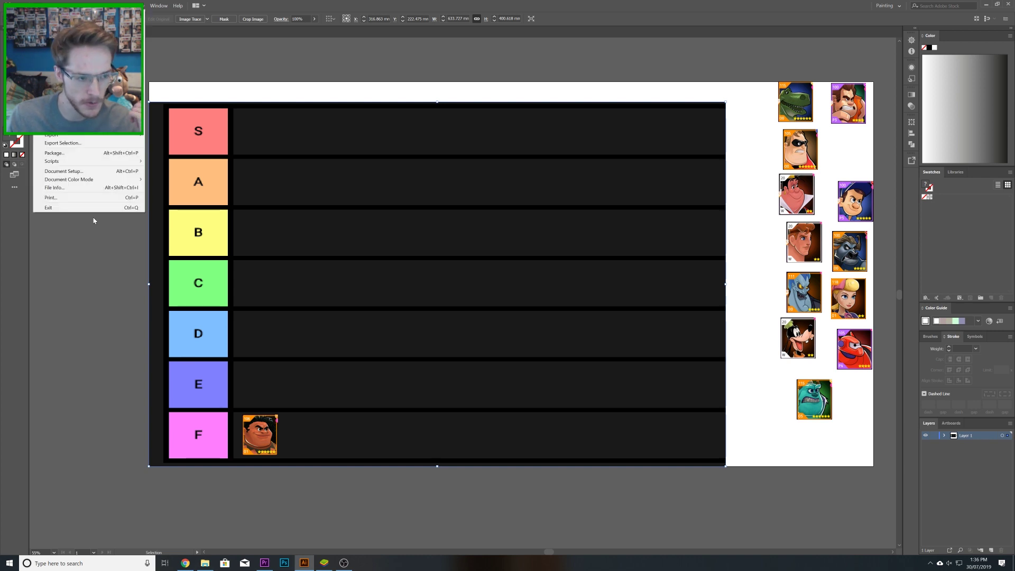
mouse_move(66, 5)
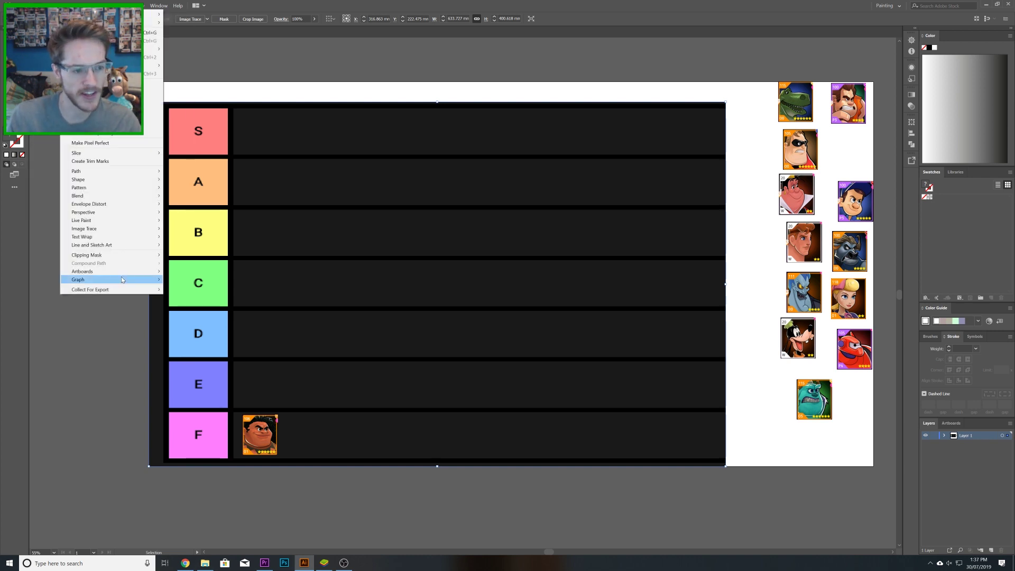
mouse_move(123, 271)
left_click(190, 300)
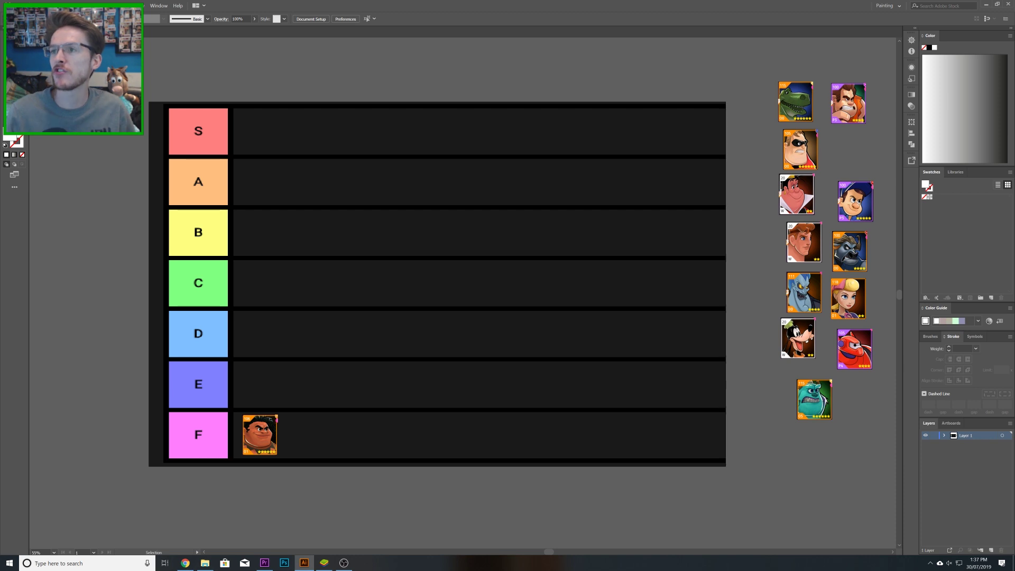
- Bring in the dark-haired woman's card image from File Explorer and shrink it to match the other cards beside the tier list
key("alt+Tab")
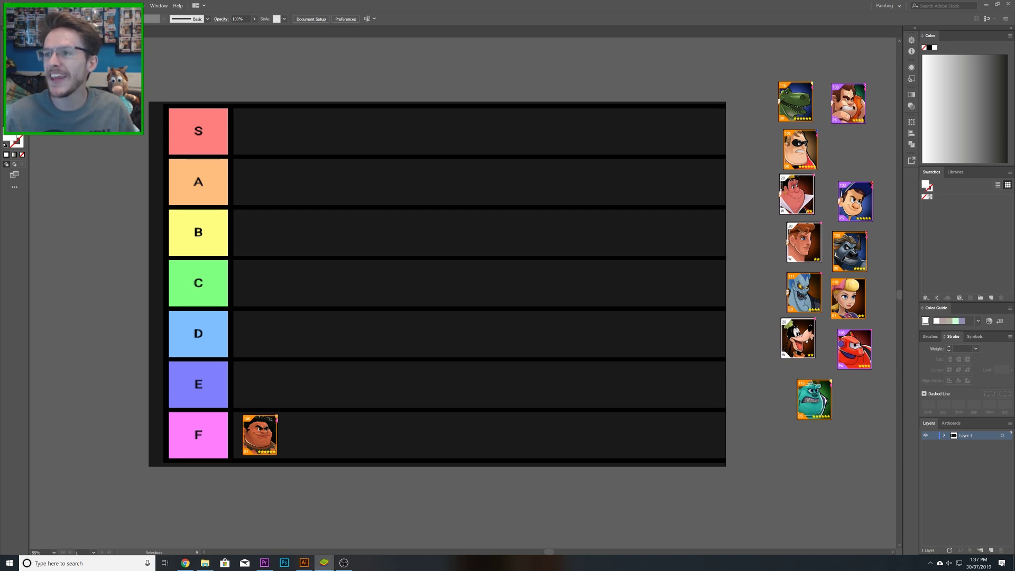
left_click(213, 567)
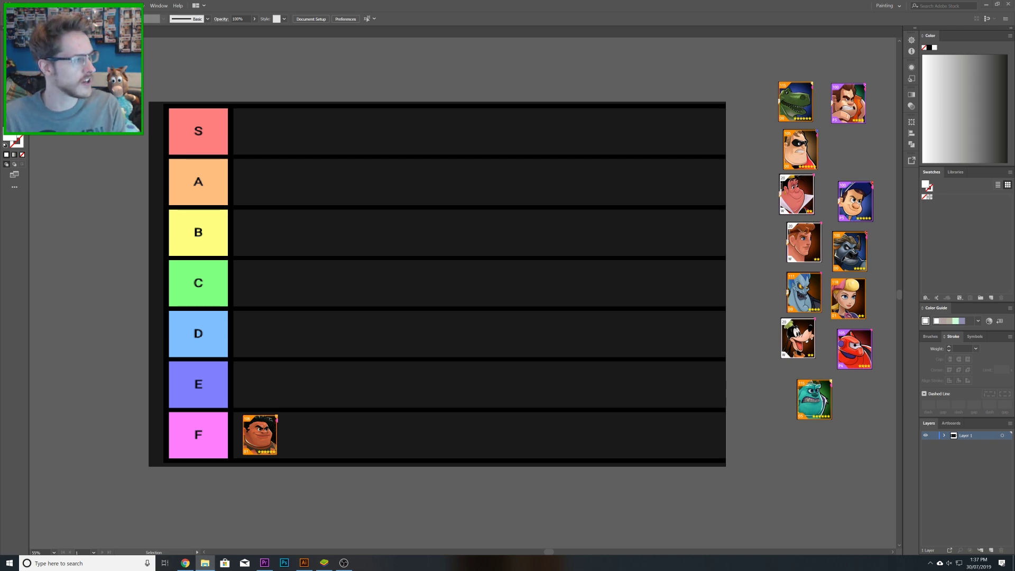
left_click_drag(3, 282, 756, 317)
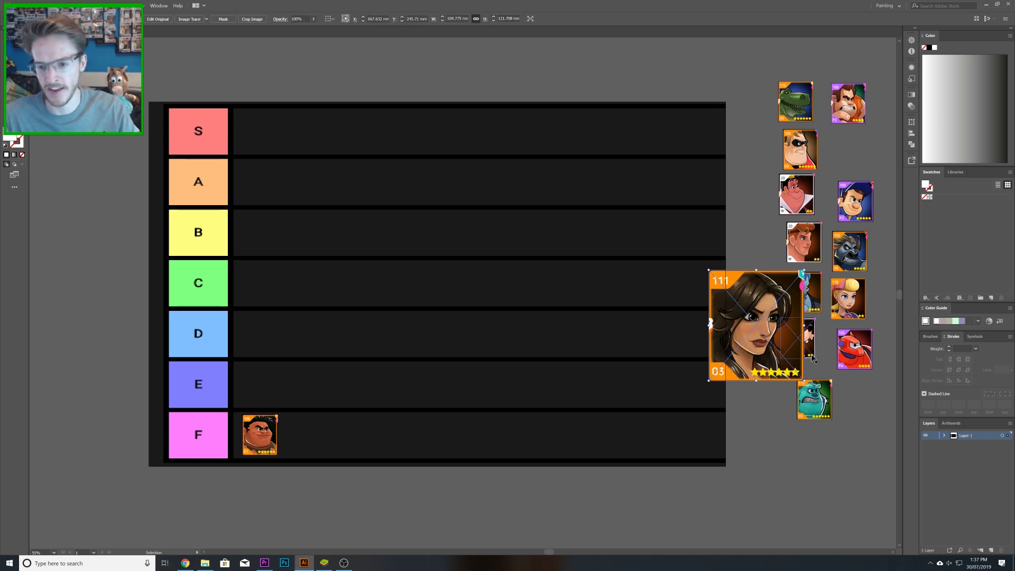
left_click_drag(803, 381, 760, 297)
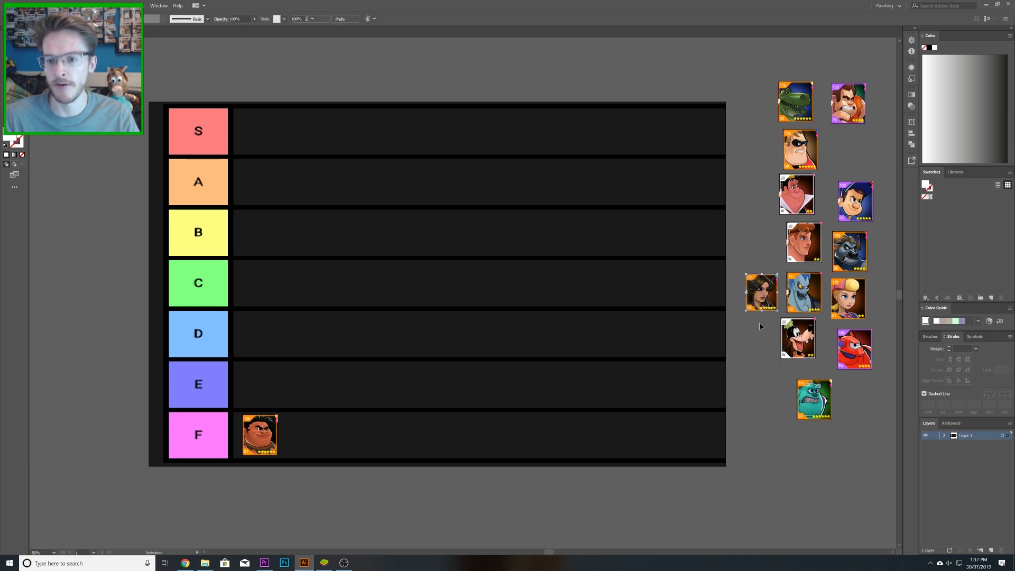
left_click(761, 381)
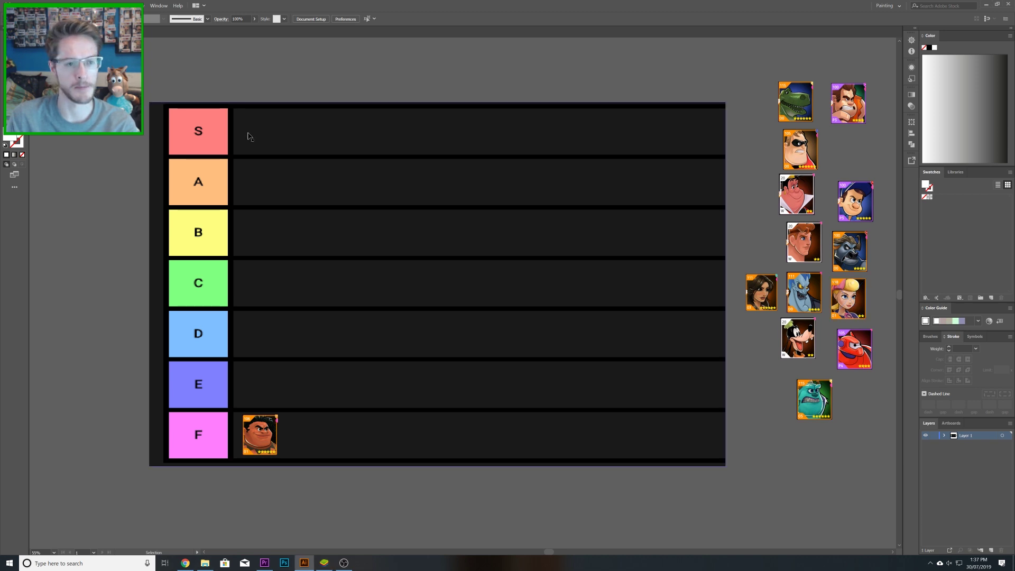
- Move the Bo Peep and Goofy cards into the S row and the dark grey beast card onto the border between B and C
left_click_drag(839, 300, 247, 136)
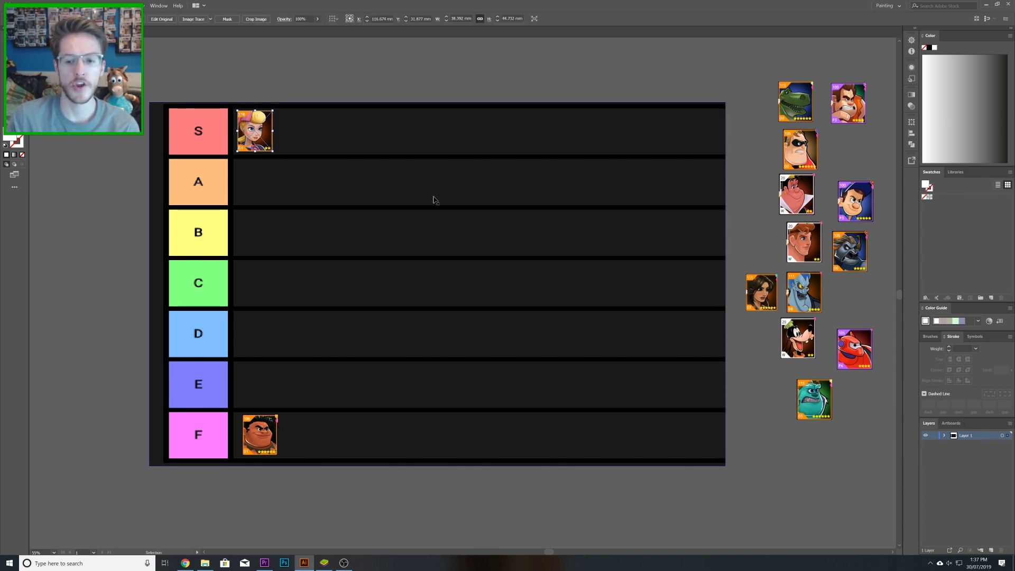
left_click(800, 468)
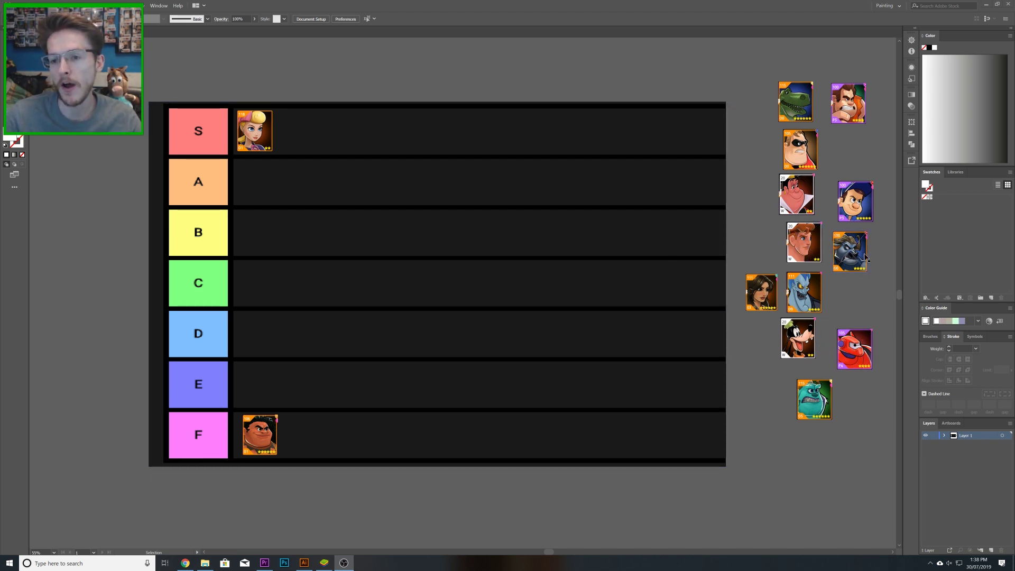
left_click_drag(861, 258, 253, 261)
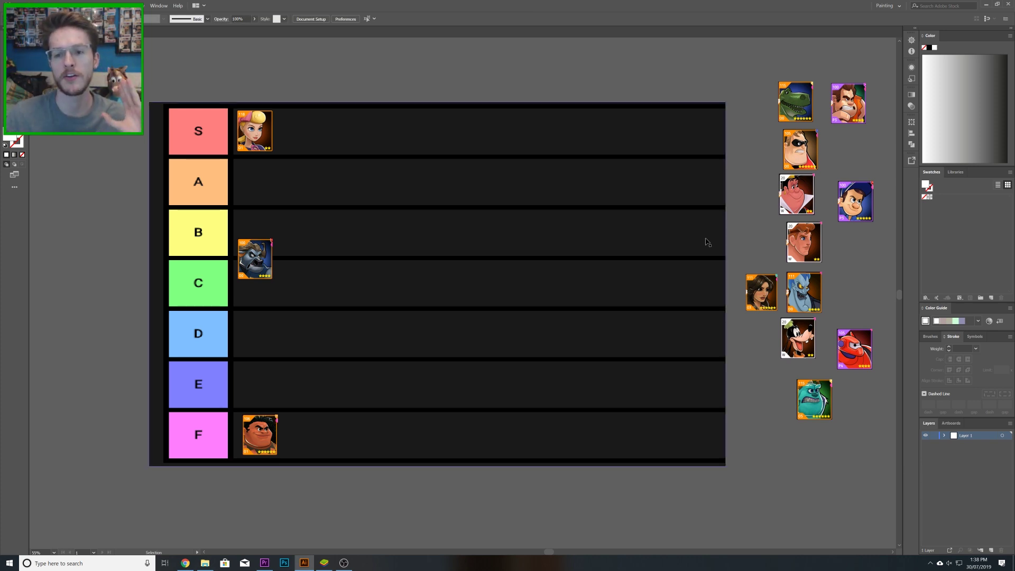
left_click_drag(781, 332, 275, 123)
left_click(494, 70)
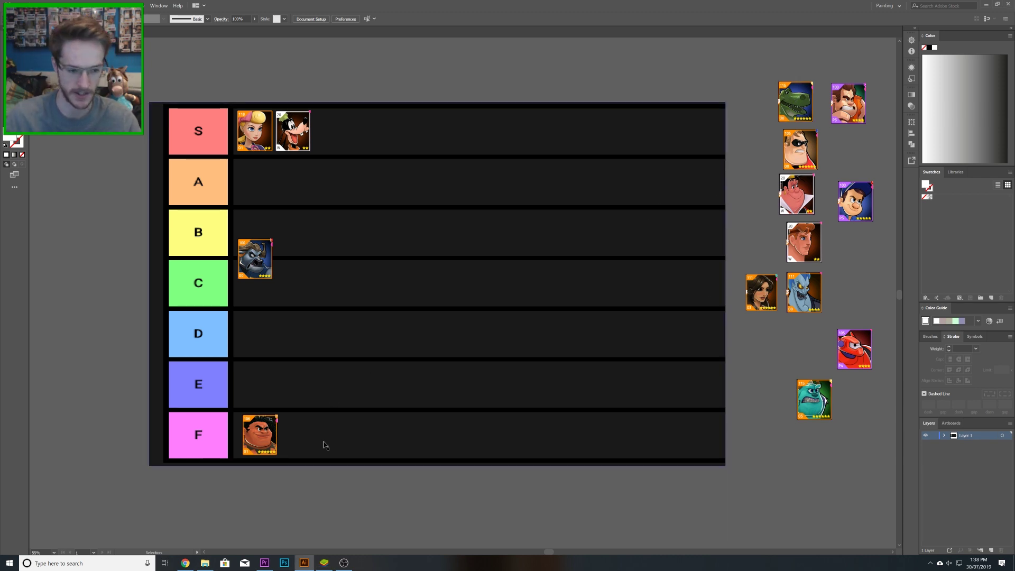
- Move the Rex card beside Maui in the F row and the Mr. Incredible card into the E row
left_click_drag(792, 102, 289, 437)
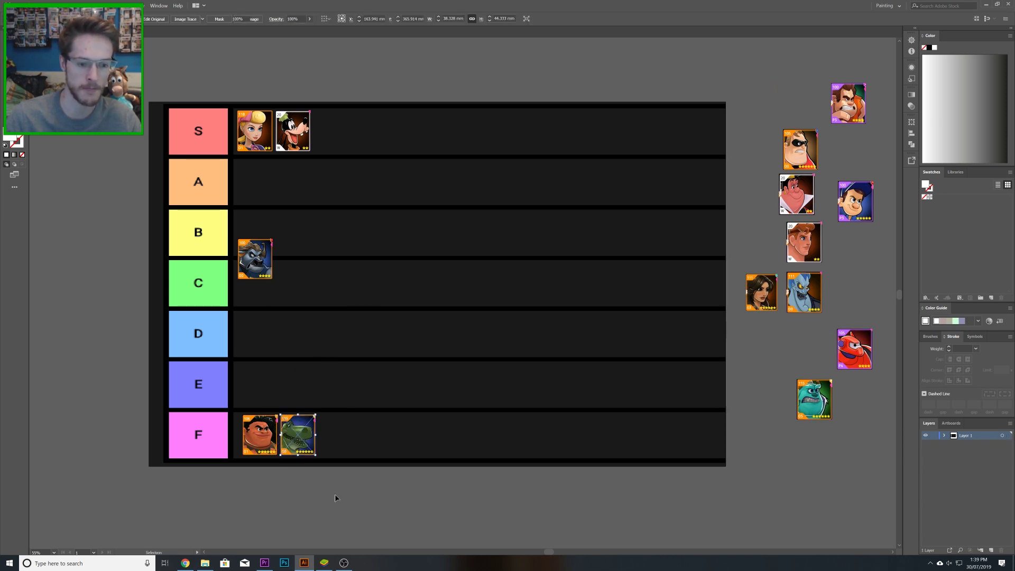
left_click_drag(802, 159, 262, 394)
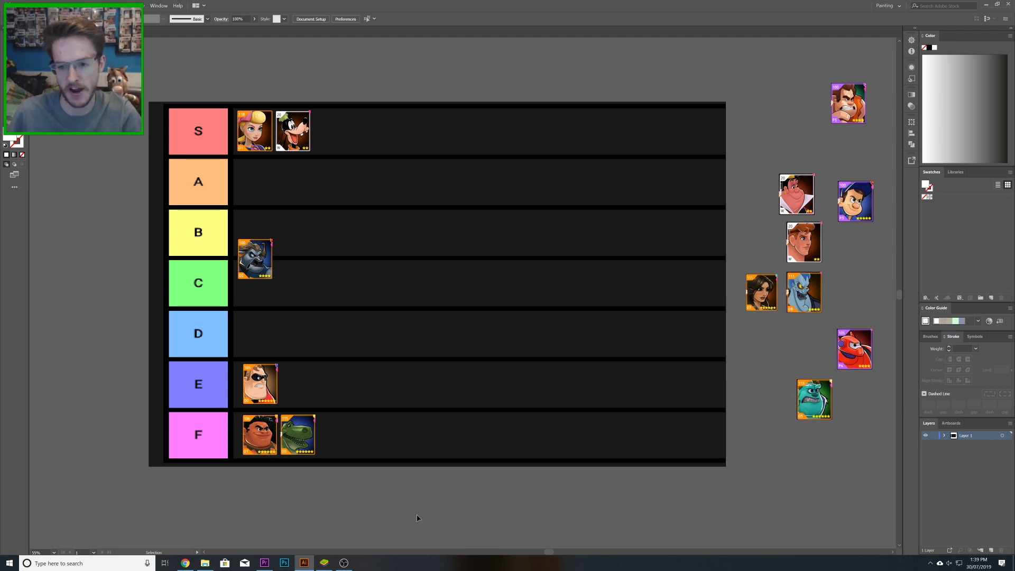
- Move the Sulley and Baymax cards side by side into the A row and the dark grey beast card fully into the B row
left_click_drag(822, 406, 264, 189)
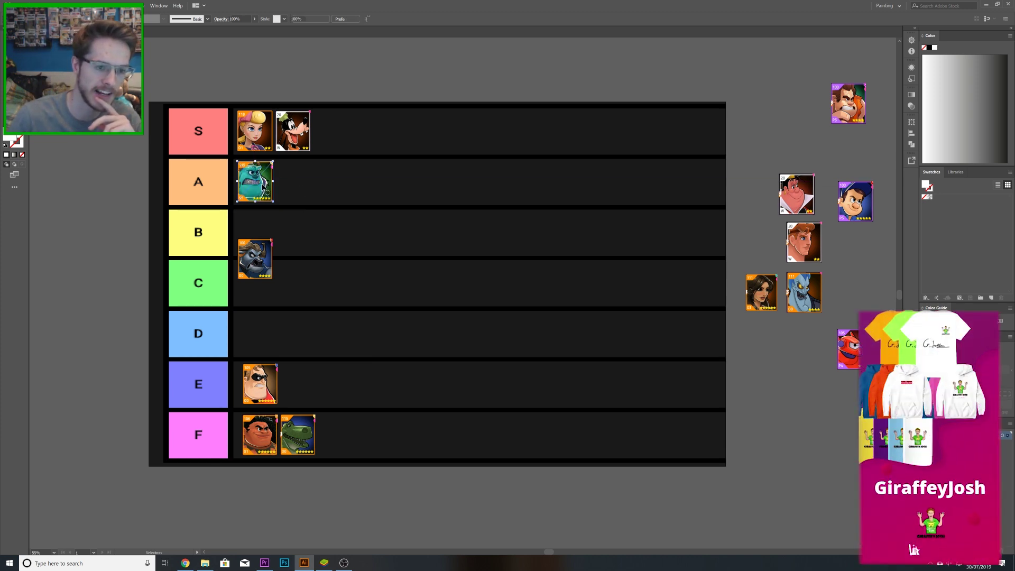
left_click(105, 259)
left_click_drag(250, 264, 250, 238)
left_click(72, 288)
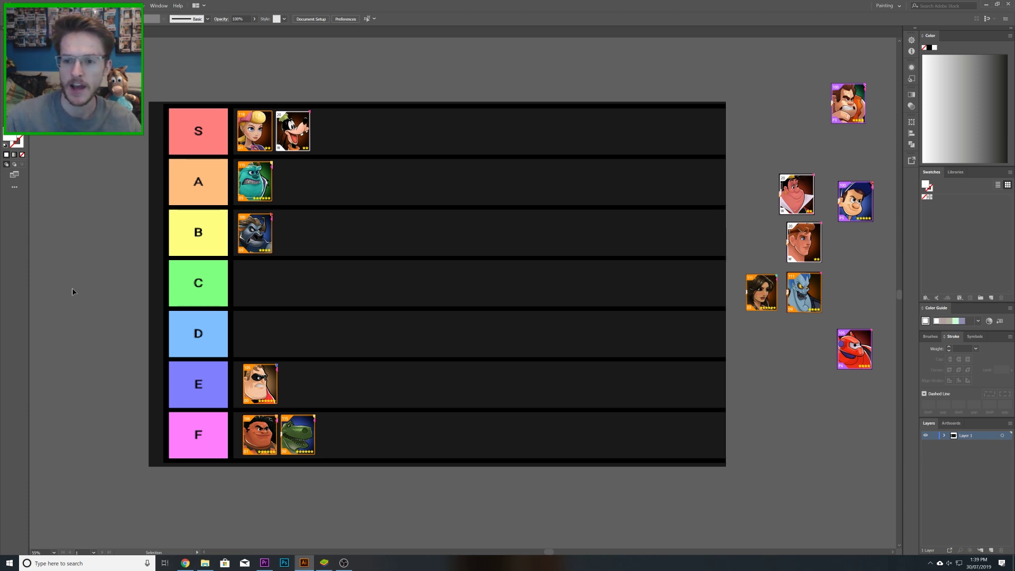
left_click_drag(855, 344, 294, 176)
left_click(125, 205)
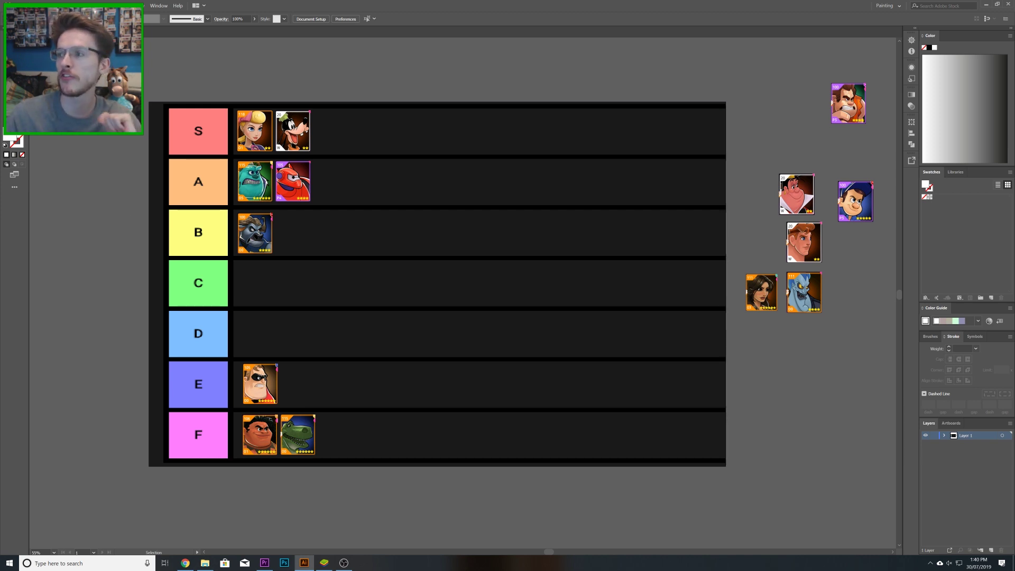
- Move the Hercules card into the S row as the third card, beside Goofy
left_click(324, 563)
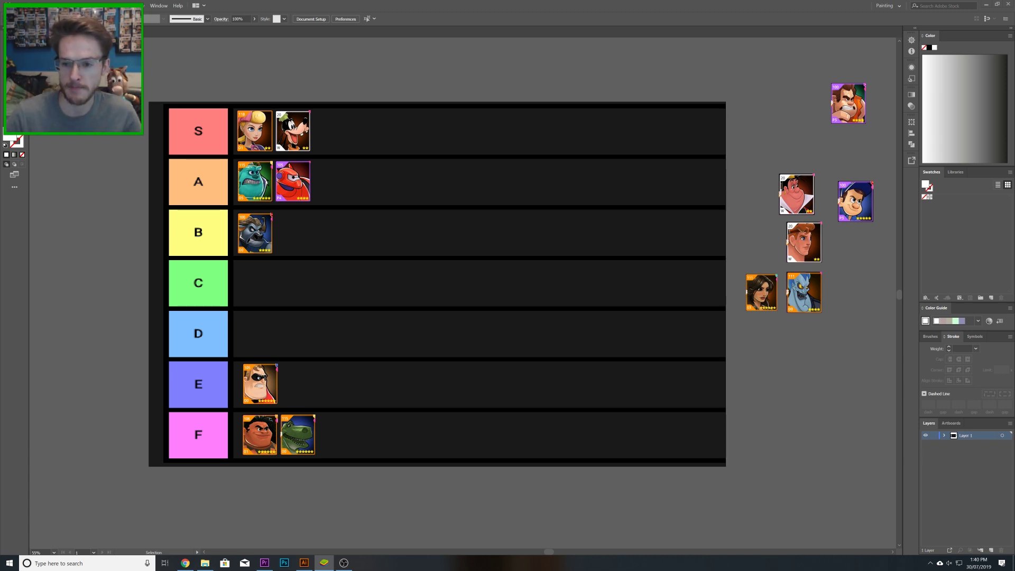
left_click(806, 323)
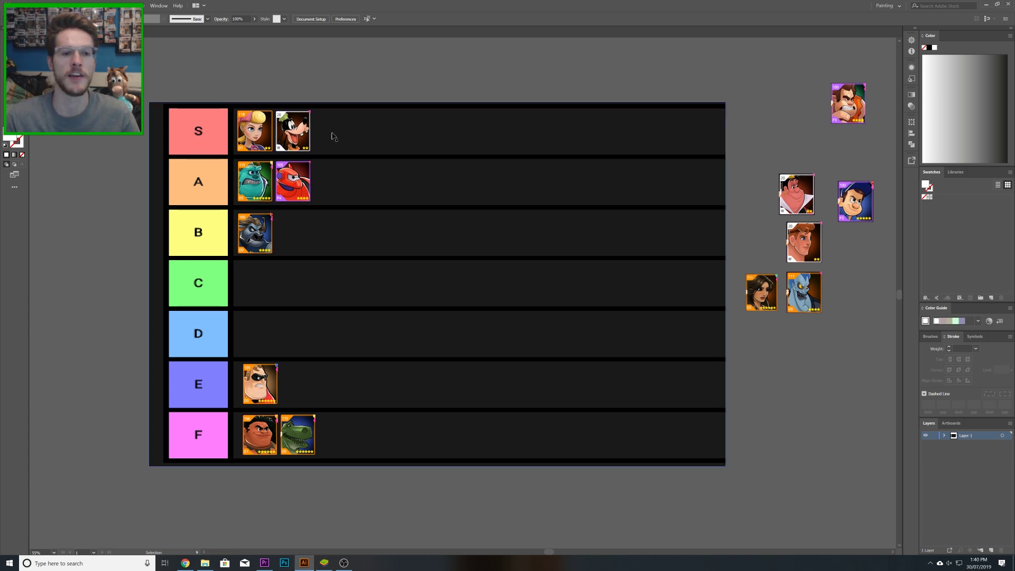
left_click_drag(811, 245, 339, 130)
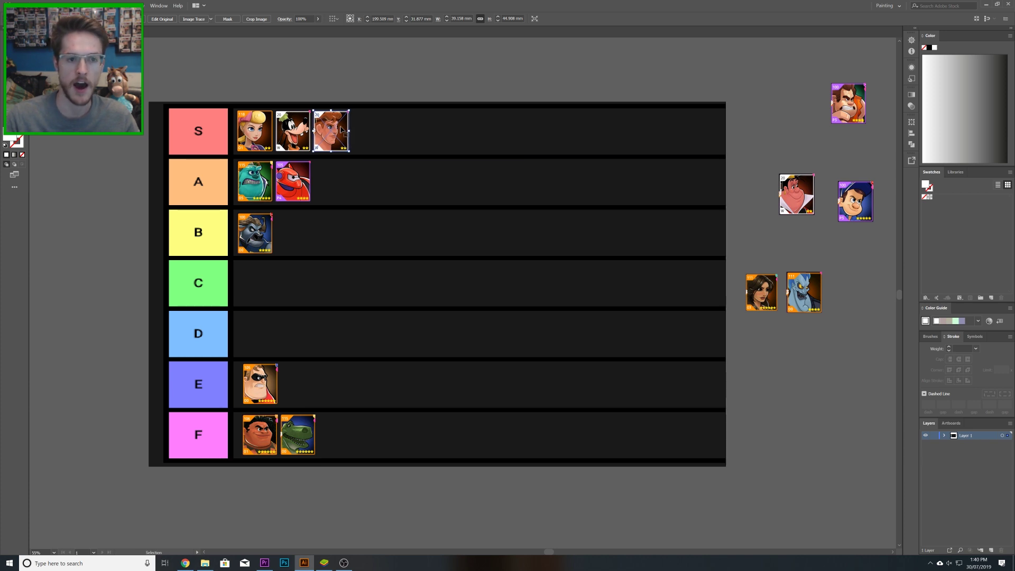
key("ctrl+shift+a")
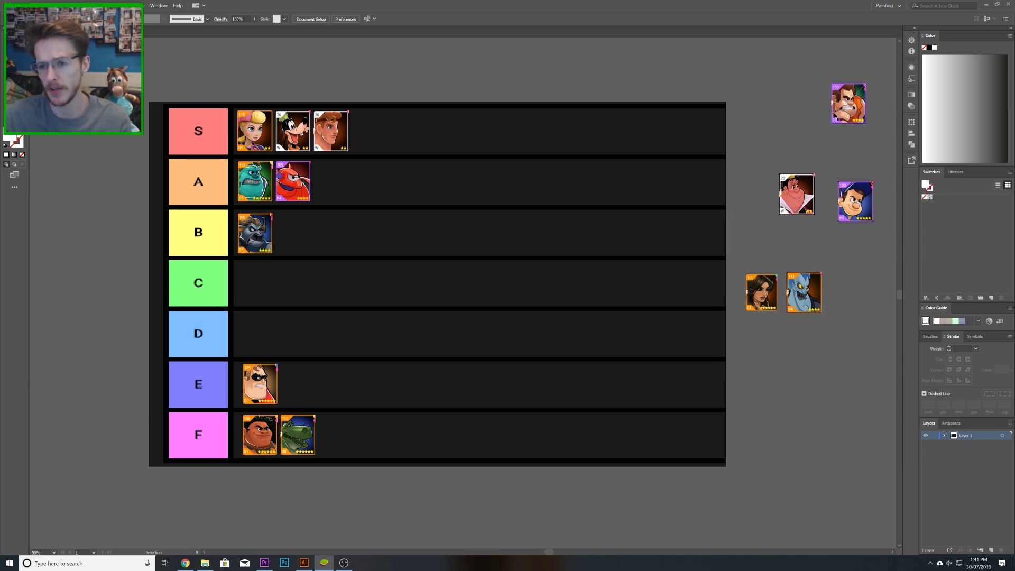
- Put the Wreck-It Ralph card first in the B row and shift the dark grey beast card down to the C row
left_click(312, 294)
left_click_drag(838, 107, 252, 237)
left_click(180, 259)
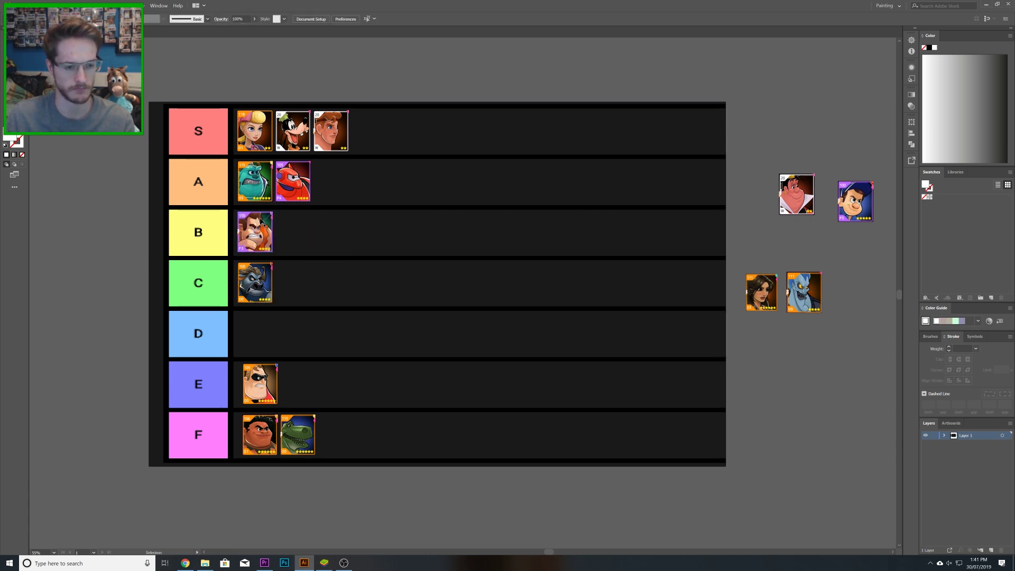
left_click(269, 233)
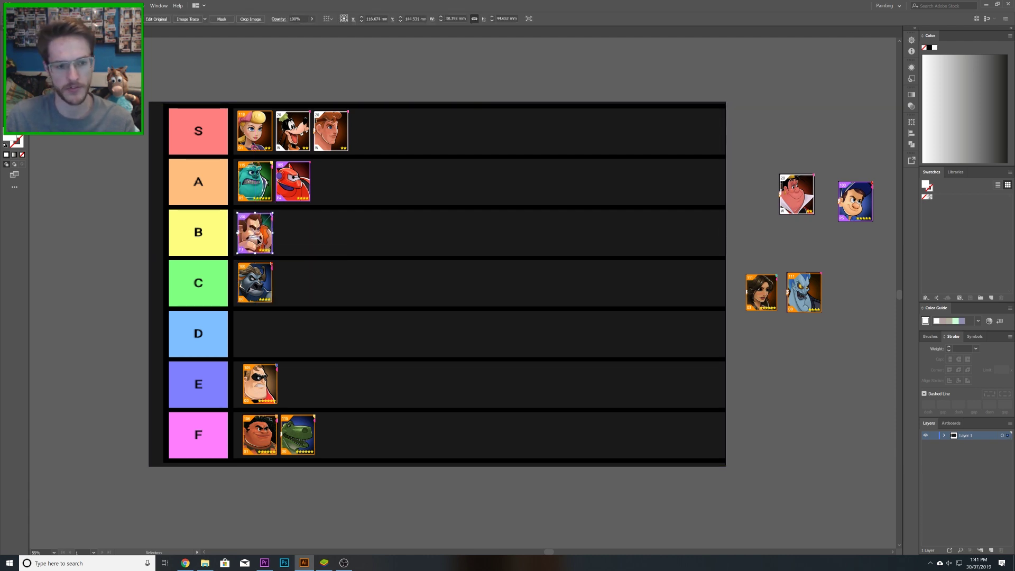
left_click(133, 258)
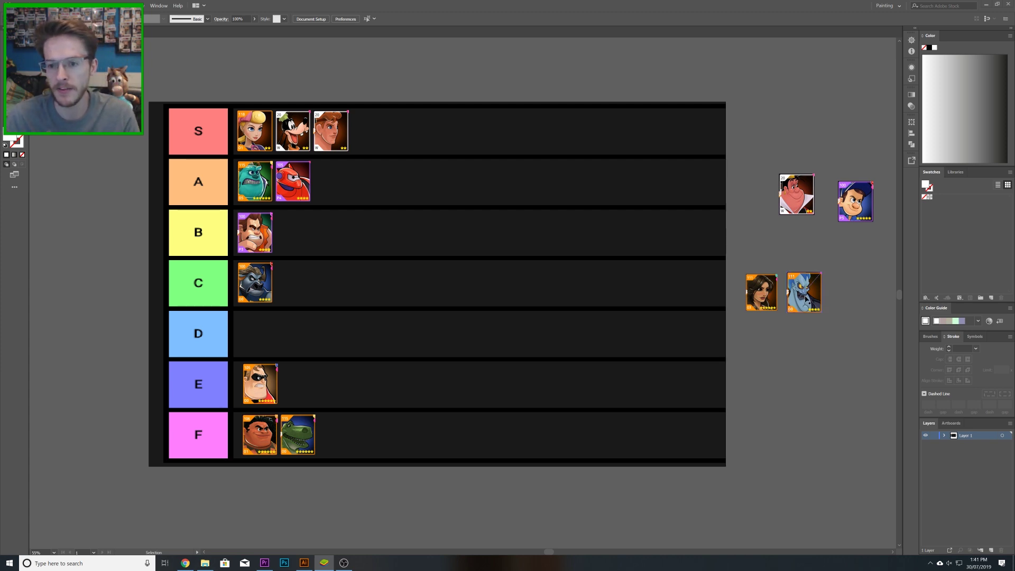
- Move the blue monster card beside Baymax in the A row and the pink-faced man's card beside Mr. Incredible in the E row
left_click(767, 329)
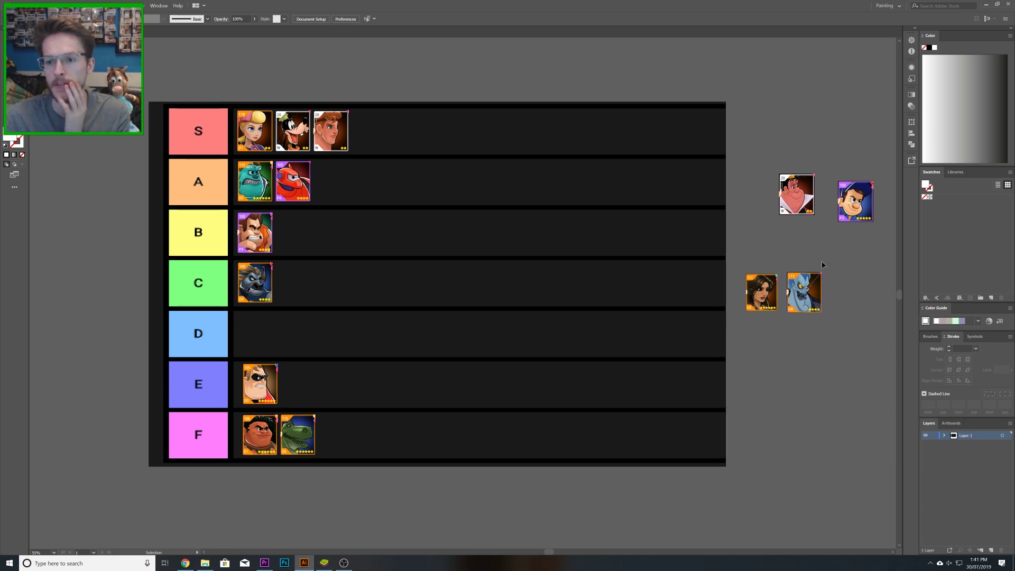
left_click_drag(806, 290, 334, 184)
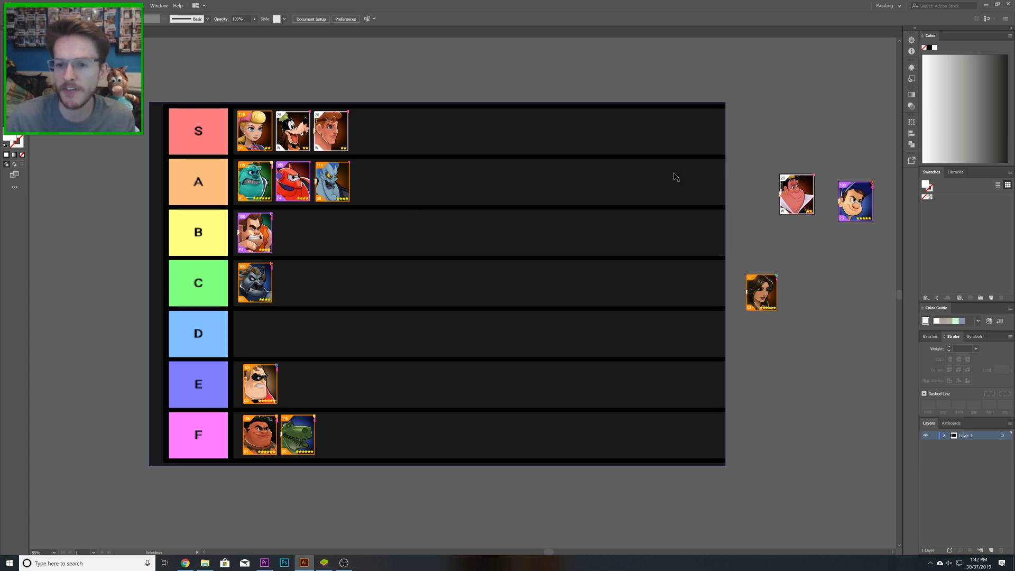
left_click_drag(799, 196, 296, 388)
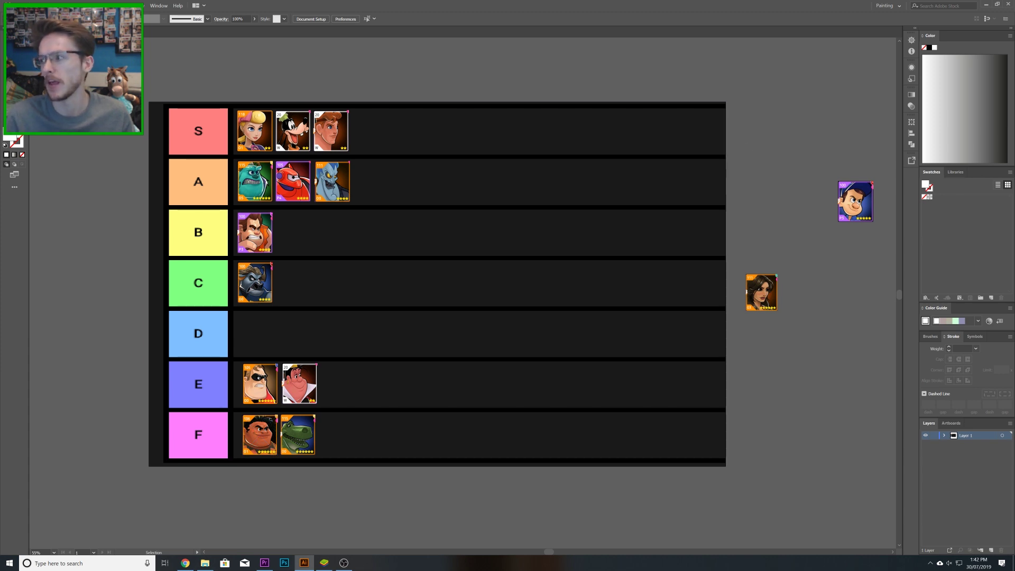
- Shift the dark grey beast card down to the D row and put the blue-capped man's card in the C row
key("alt+Tab")
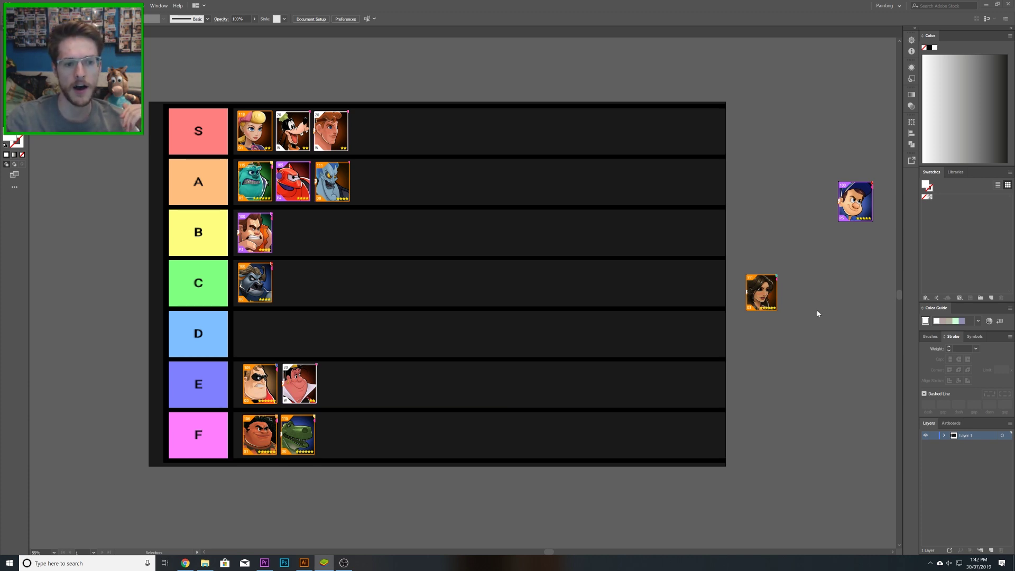
left_click(266, 296)
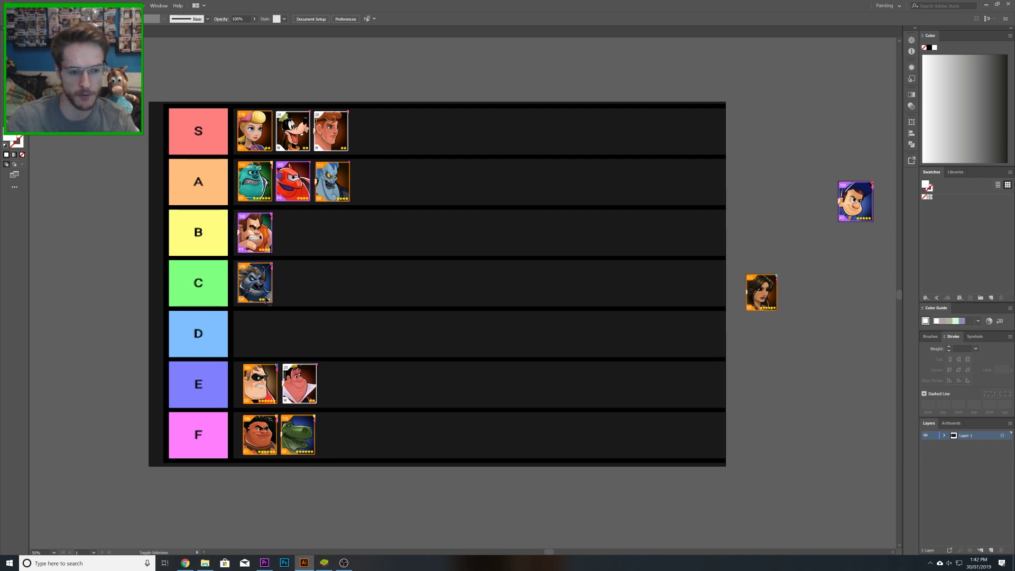
left_click_drag(252, 286, 255, 336)
left_click_drag(847, 206, 252, 285)
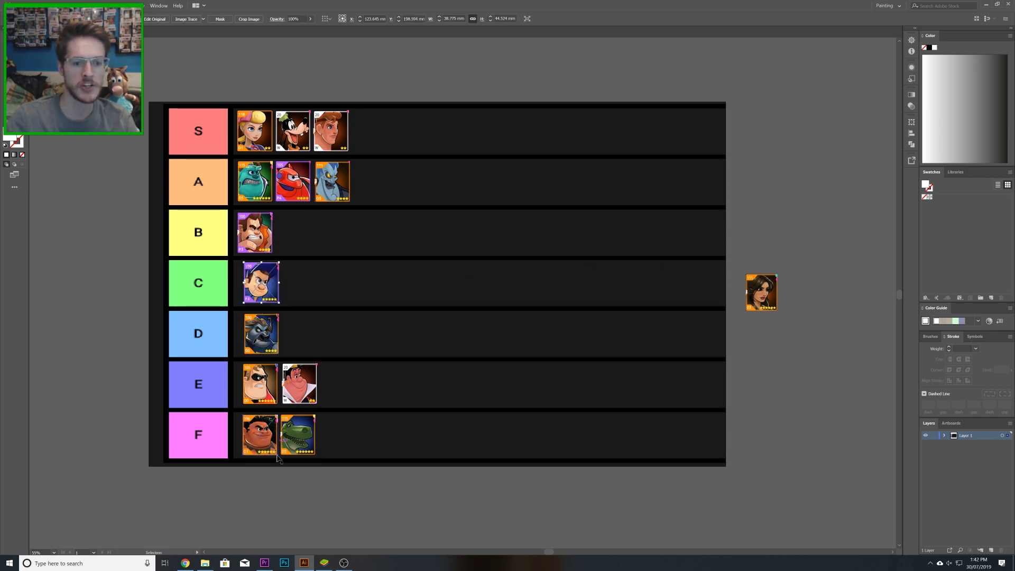
- Align the first cards of all seven rows horizontally by their centres, using the Maui card's position
left_click(309, 478)
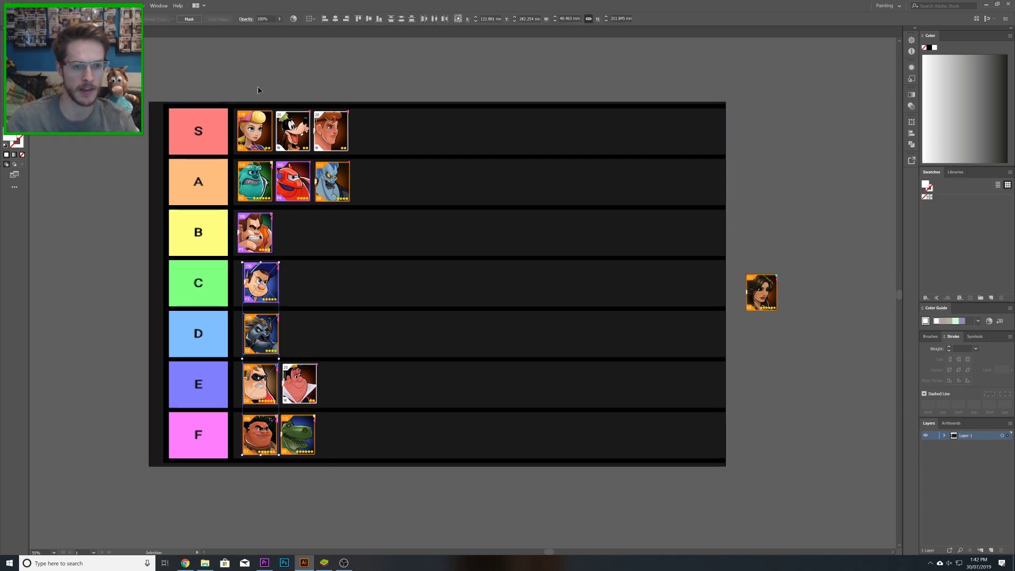
left_click_drag(259, 86, 263, 411)
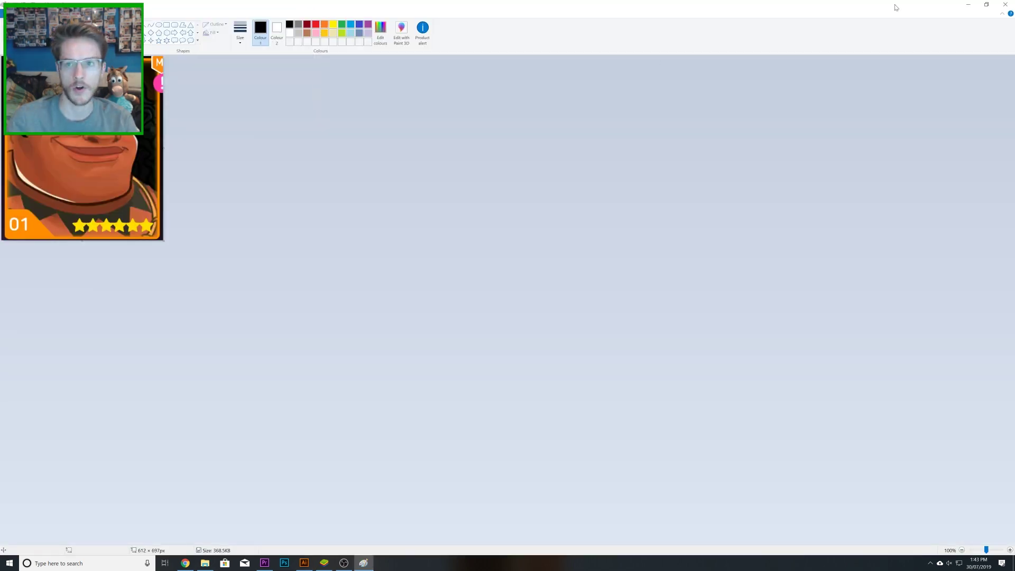
left_click(1006, 5)
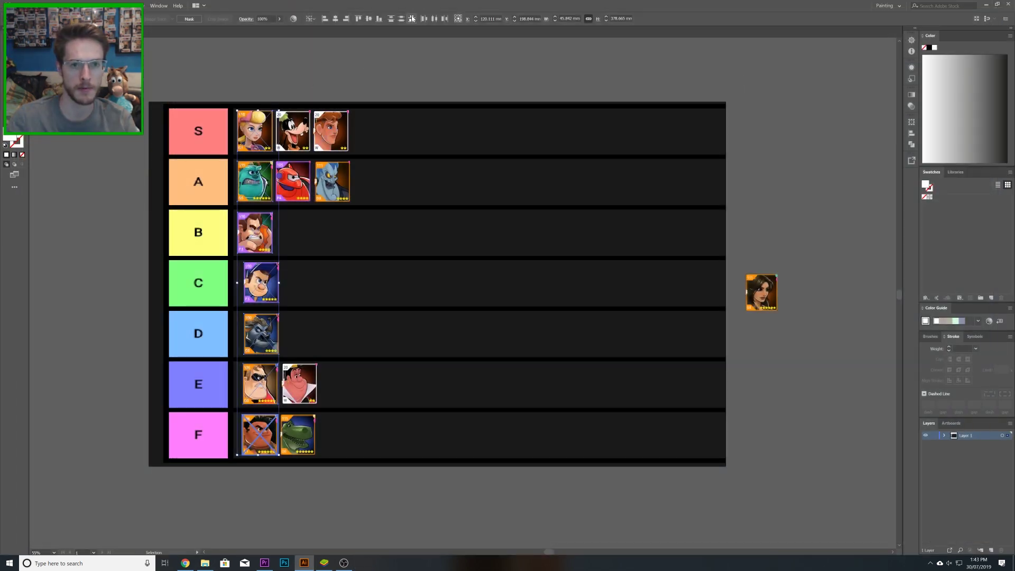
left_click(336, 18)
left_click(328, 54)
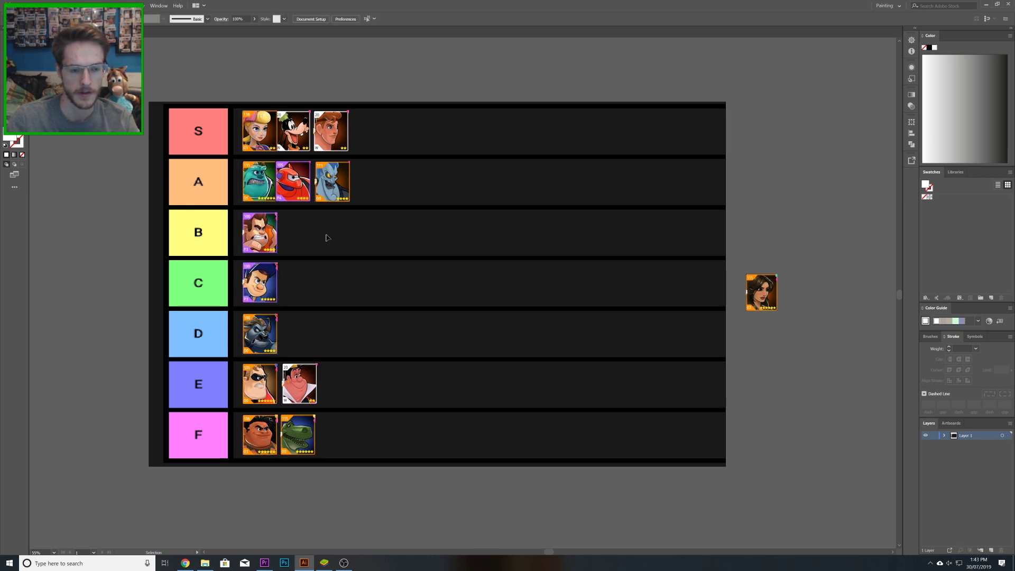
- Align the left edges of the second cards in the S, A and E rows with the Rex card in the F row
left_click(292, 391)
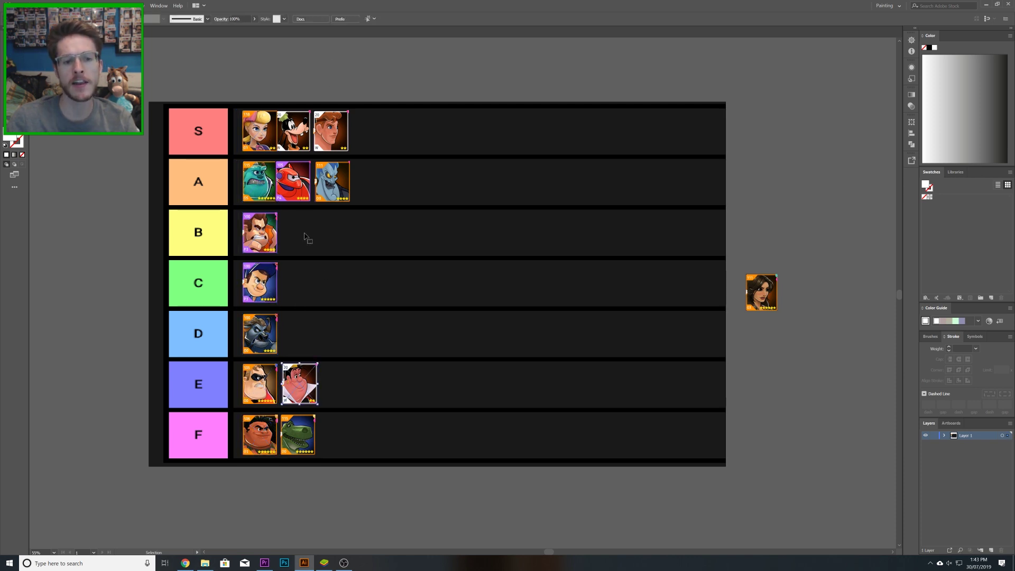
left_click(294, 181, "shift")
left_click(293, 130, "shift")
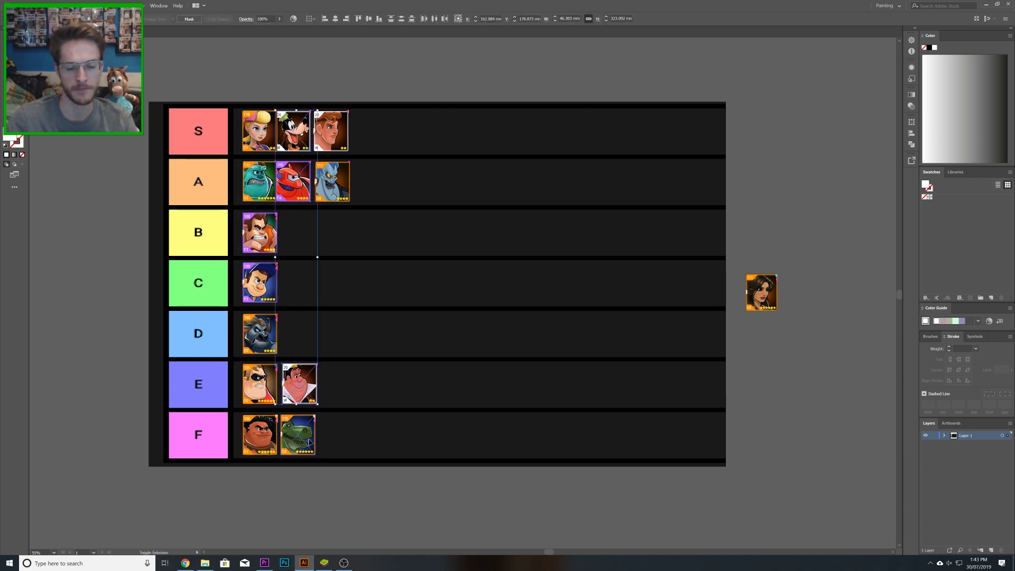
left_click(312, 448, "shift")
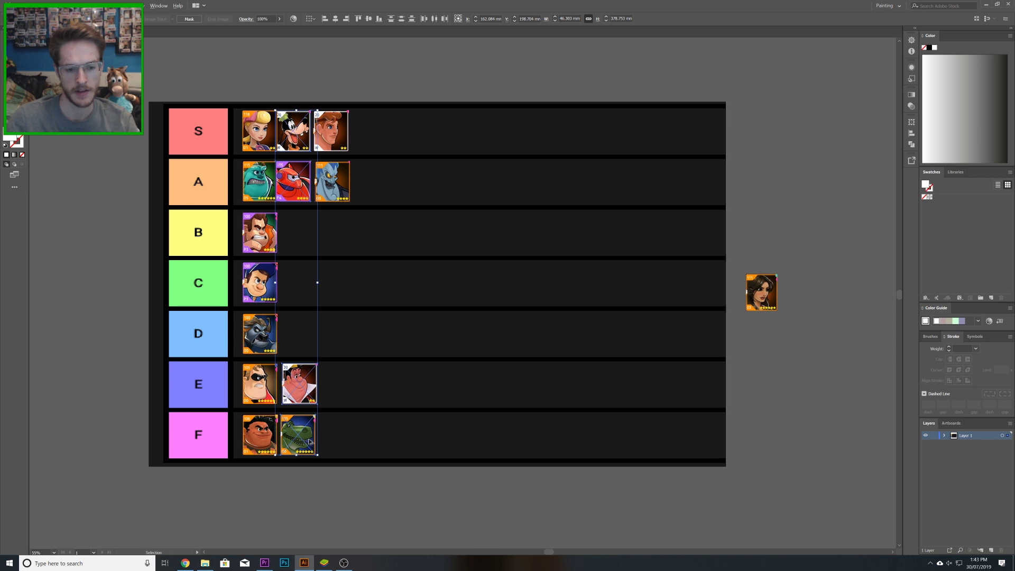
left_click(326, 18)
left_click(383, 71)
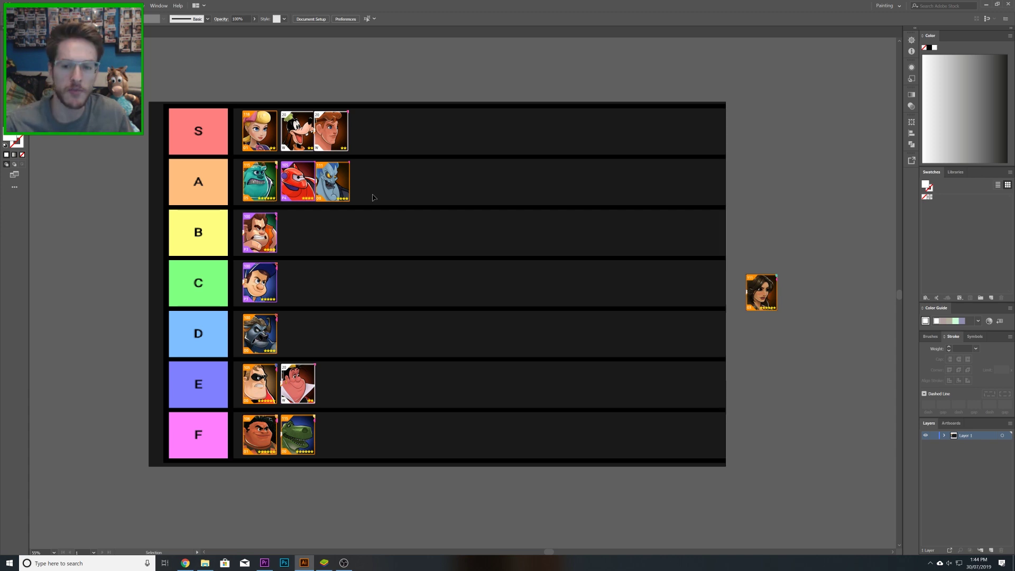
- Move the dark-haired woman's card beside Wreck-It Ralph in the B row, in line with the second cards above
left_click_drag(761, 307, 476, 303)
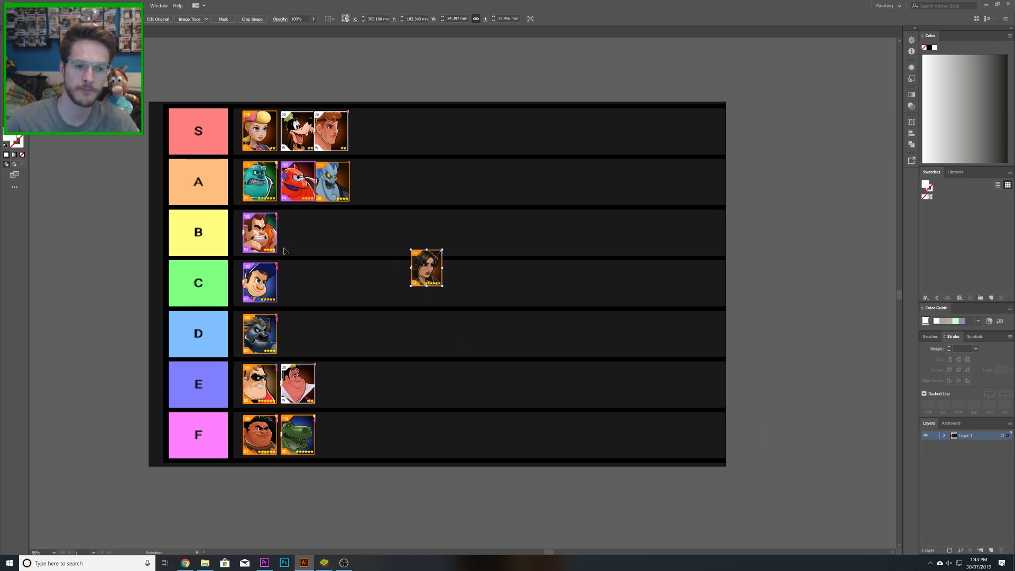
left_click(309, 191)
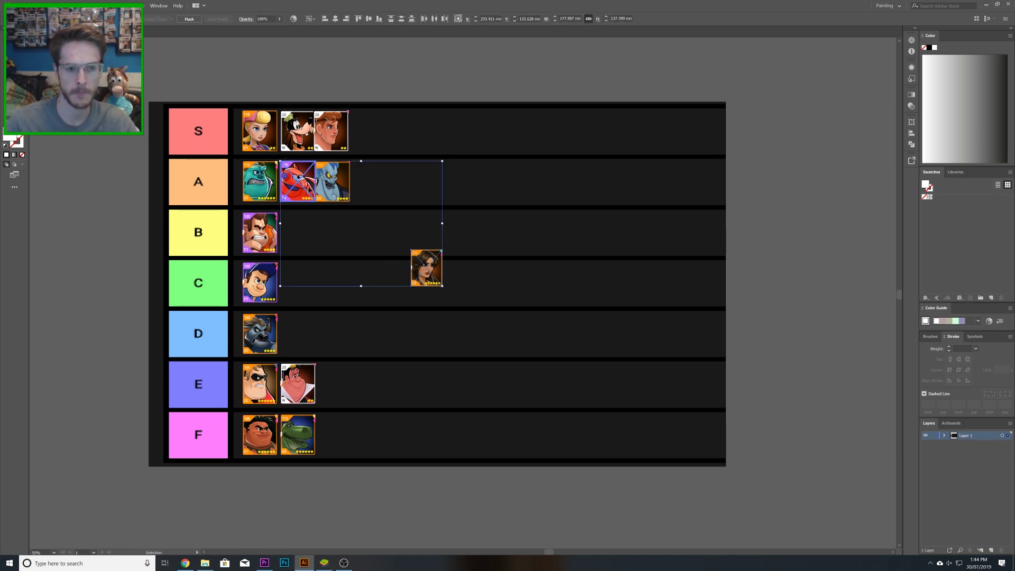
left_click(158, 19)
left_click(1005, 4)
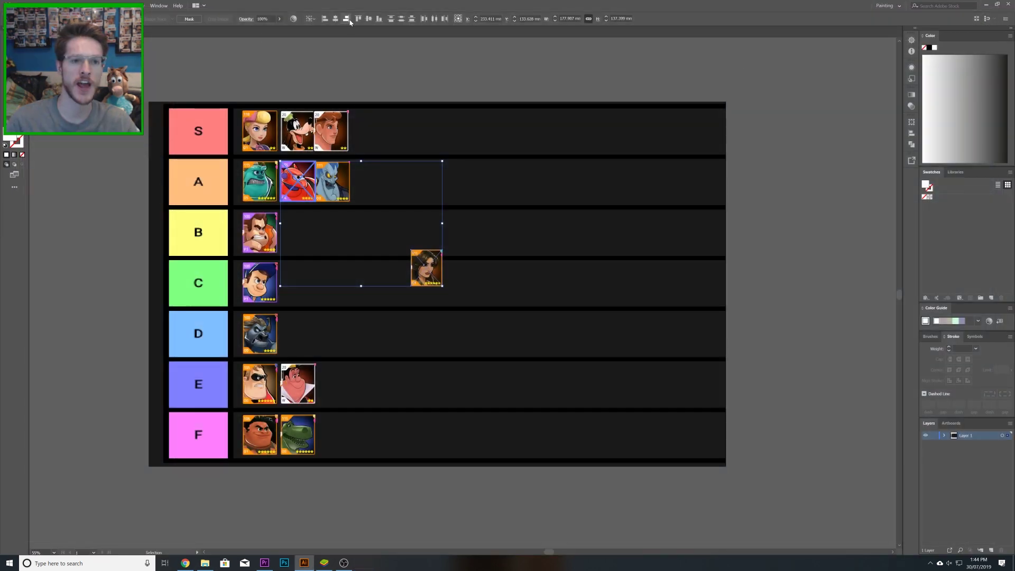
left_click(325, 77)
mouse_move(308, 263)
left_mouse_down()
mouse_move(307, 225)
mouse_move(316, 251)
left_mouse_up()
left_click(65, 332)
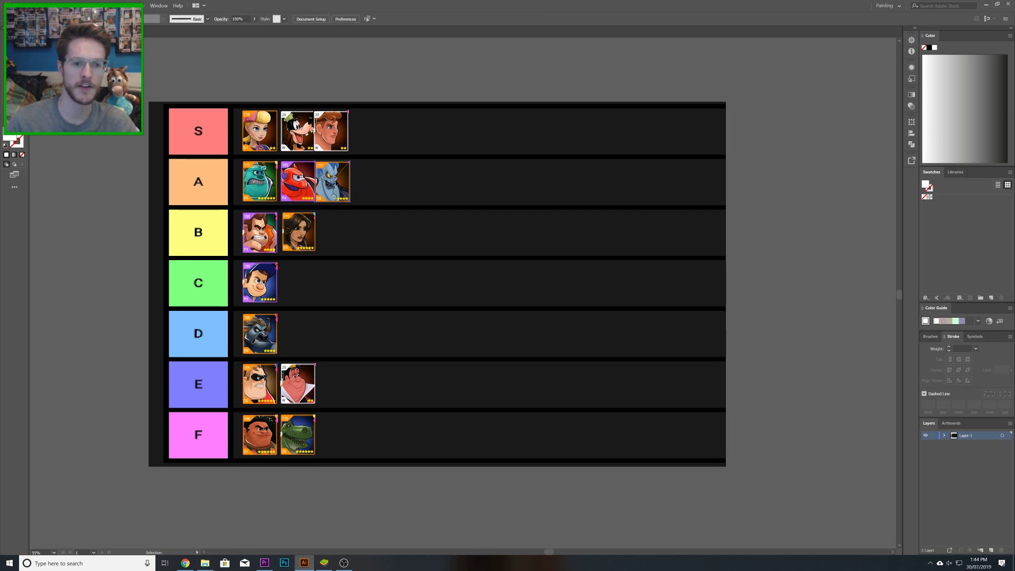
- Nudge the blue monster card clear of Baymax in the A row and align the Hercules card's right edge with it
left_click_drag(335, 194, 337, 195)
left_click(341, 135, "shift")
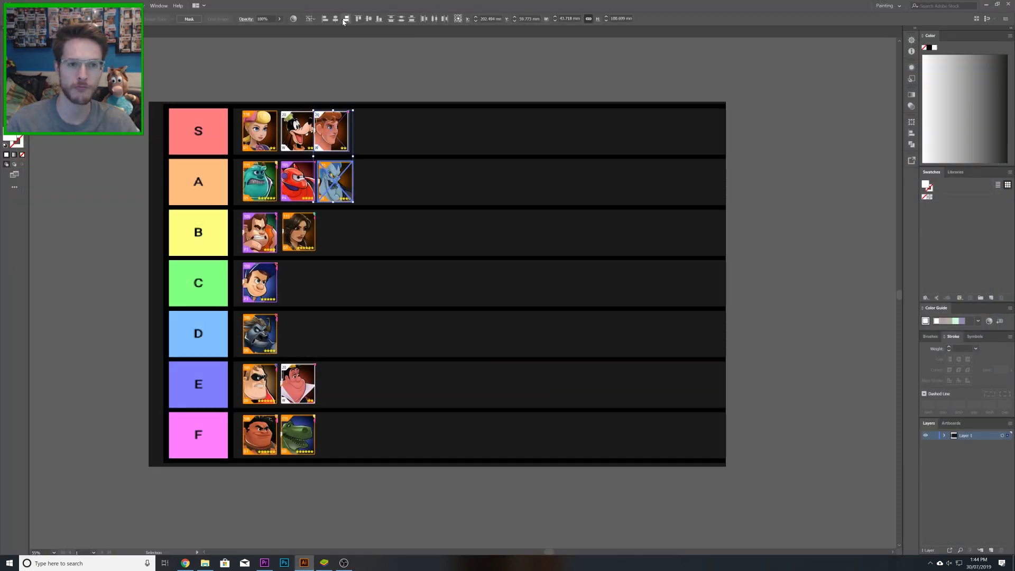
left_click(346, 19)
left_click(342, 62)
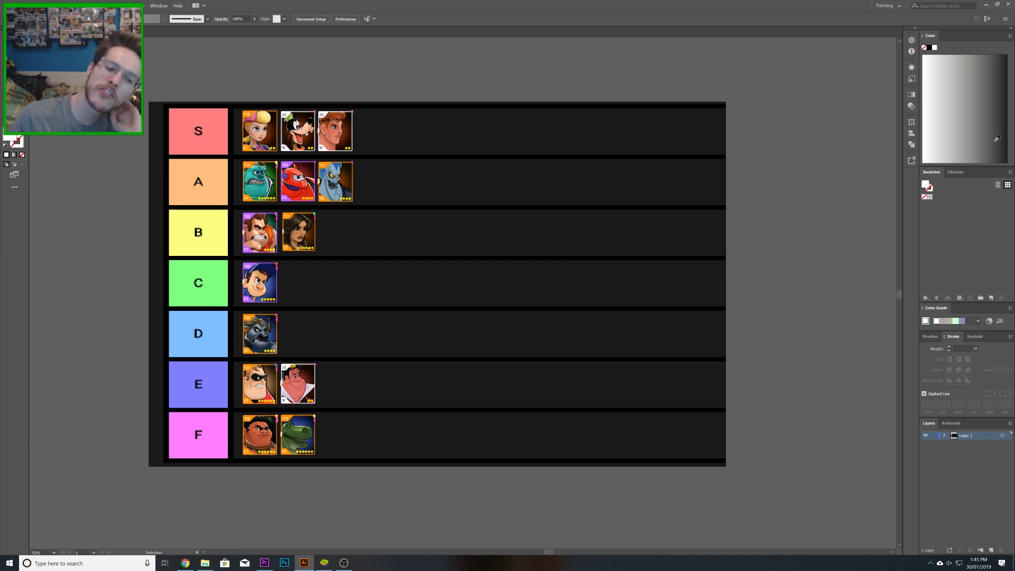
left_click_drag(297, 435, 273, 534)
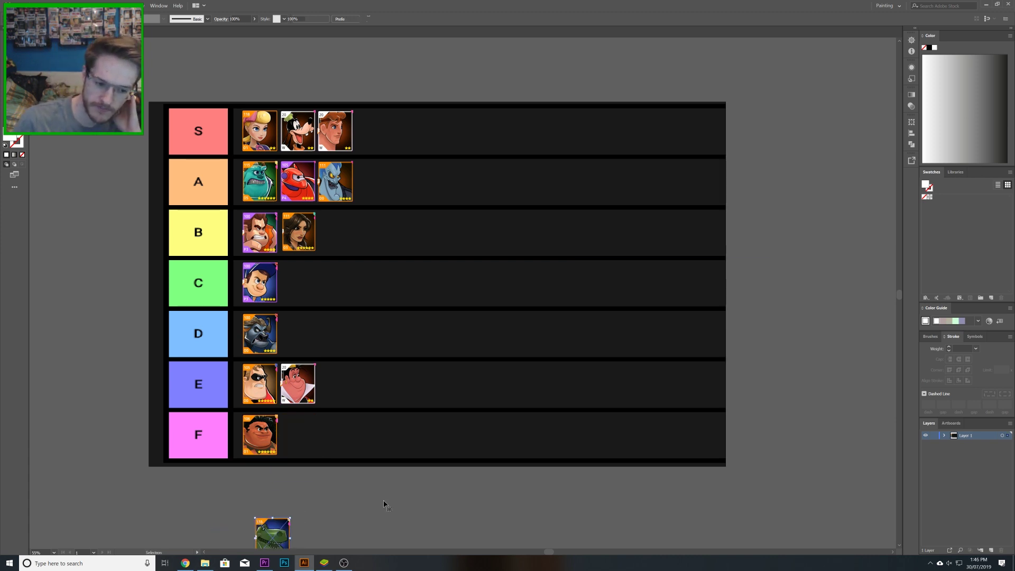
left_click(384, 504)
key("ctrl+z")
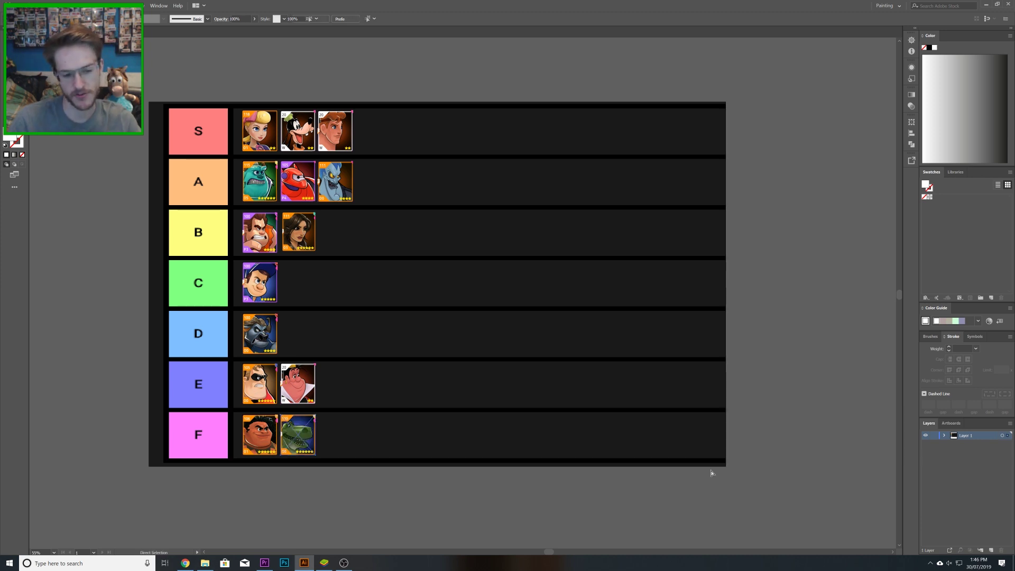
left_click(815, 442)
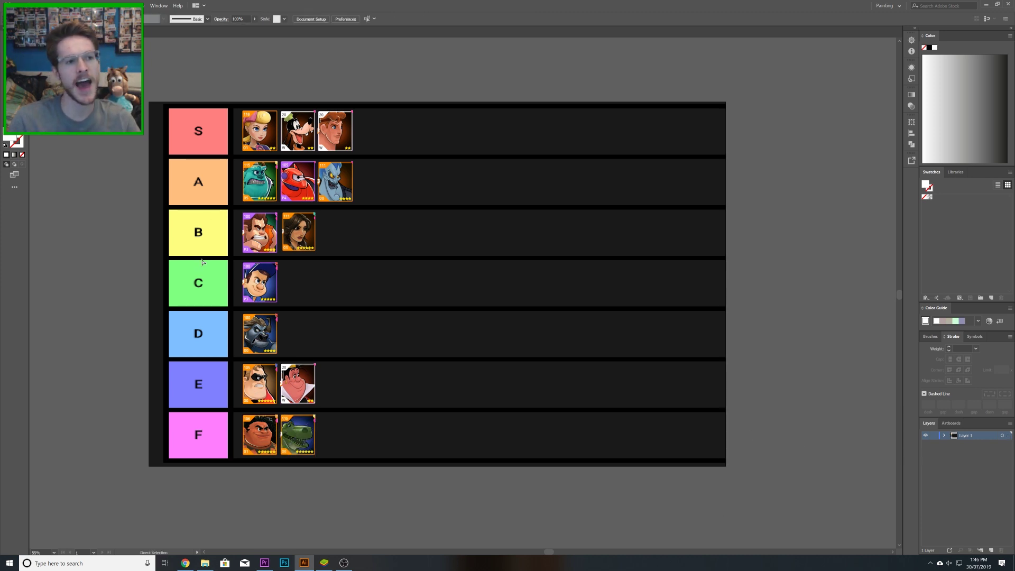
left_click(40, 6)
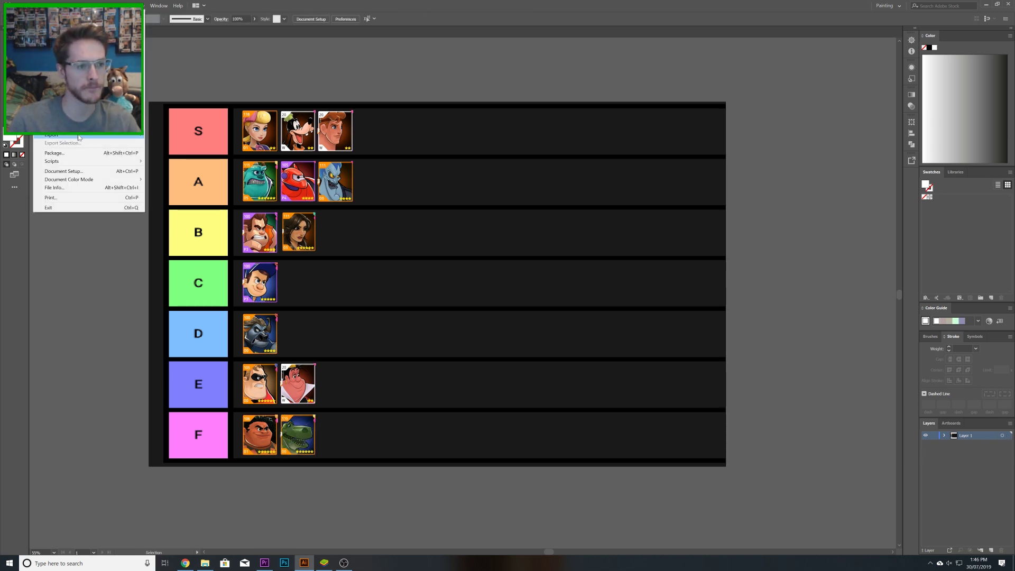
left_click(269, 65)
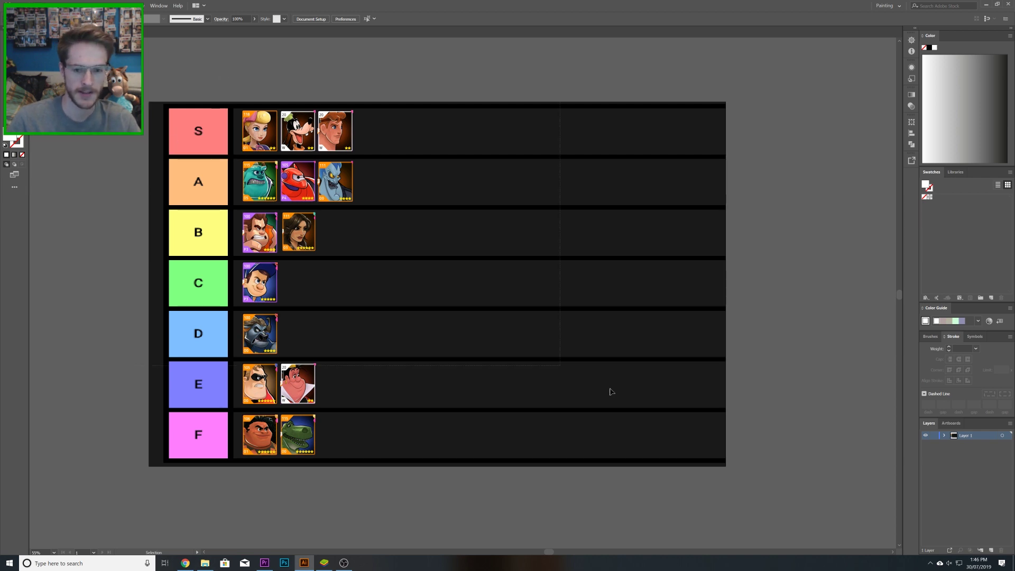
key("ctrl+a")
key("ctrl+shift+a")
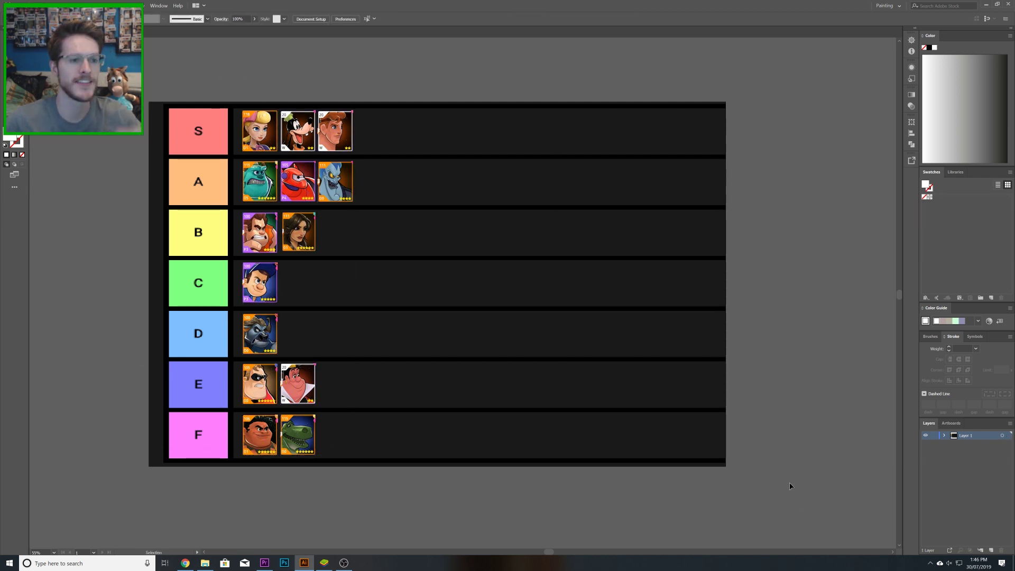